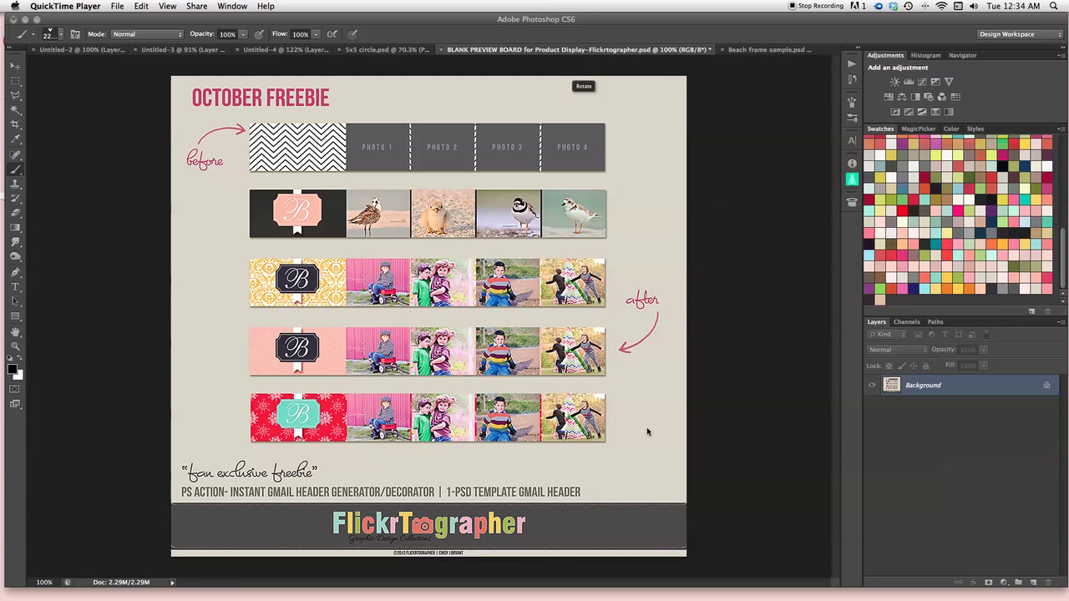
# Step: Play the Instant Template Decorator Gmail header action from the Actions panel
pyautogui.click(852, 67)
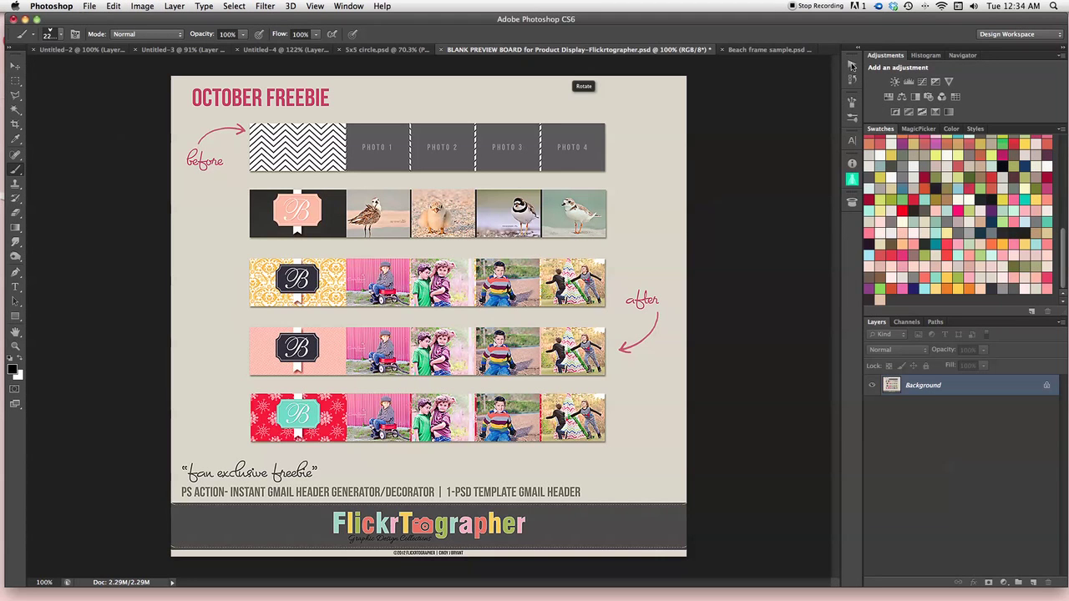
pyautogui.click(852, 65)
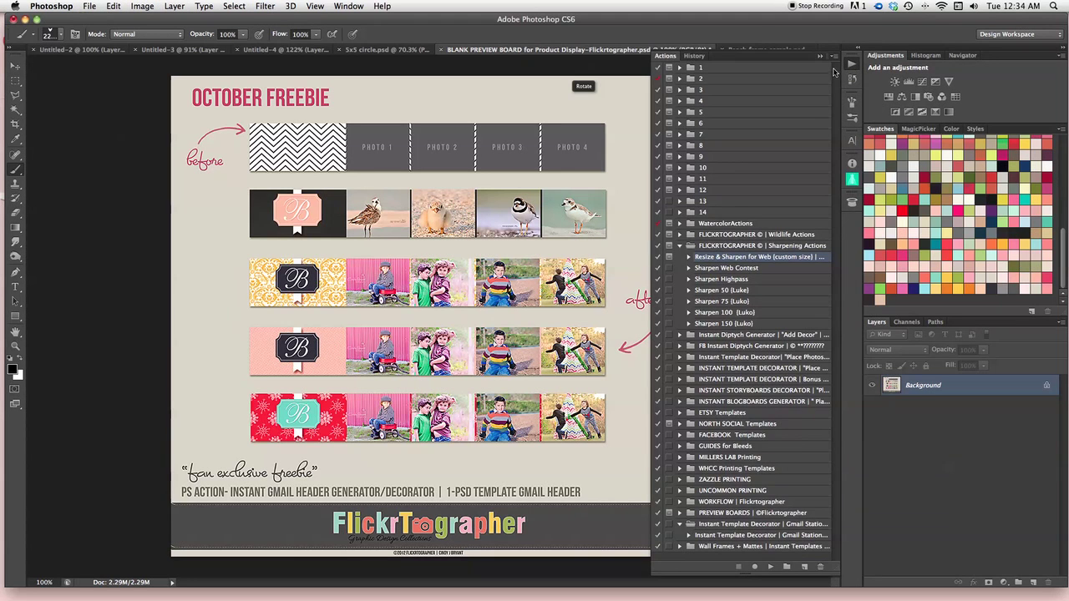
pyautogui.click(679, 246)
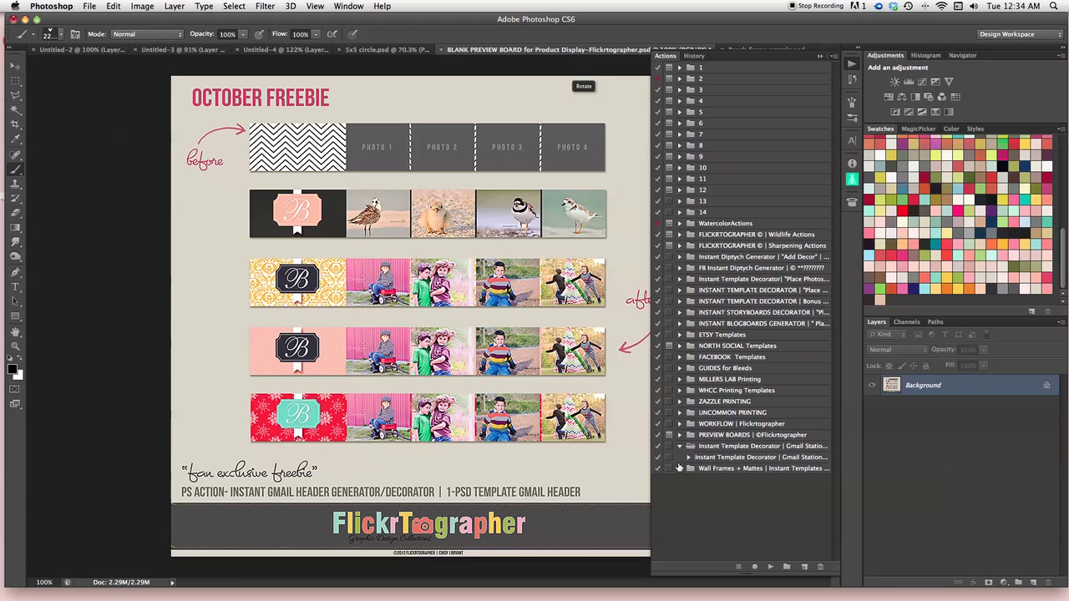
pyautogui.click(719, 457)
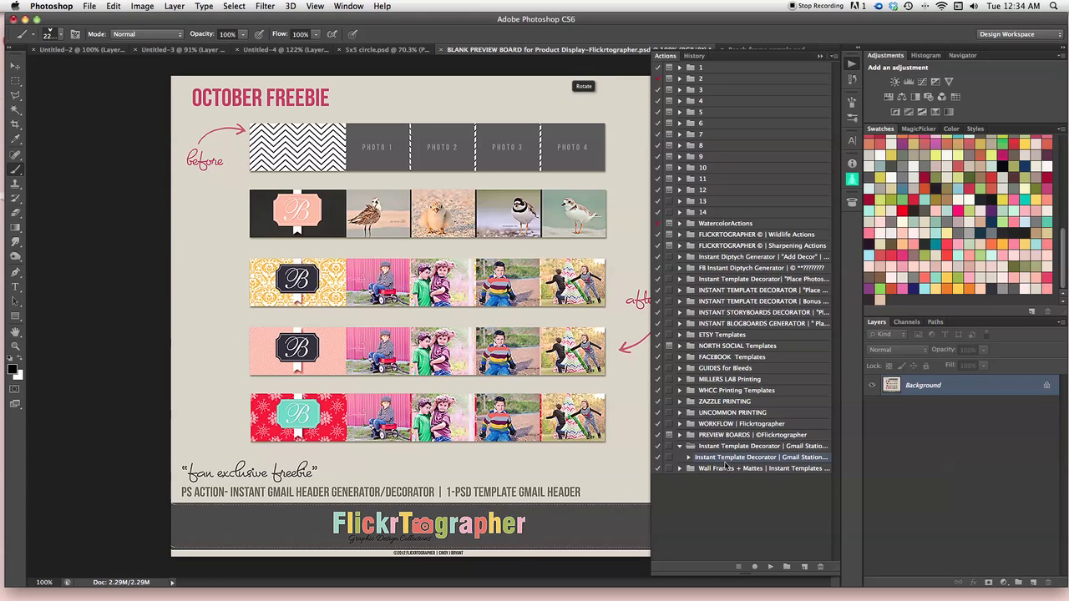
pyautogui.click(769, 567)
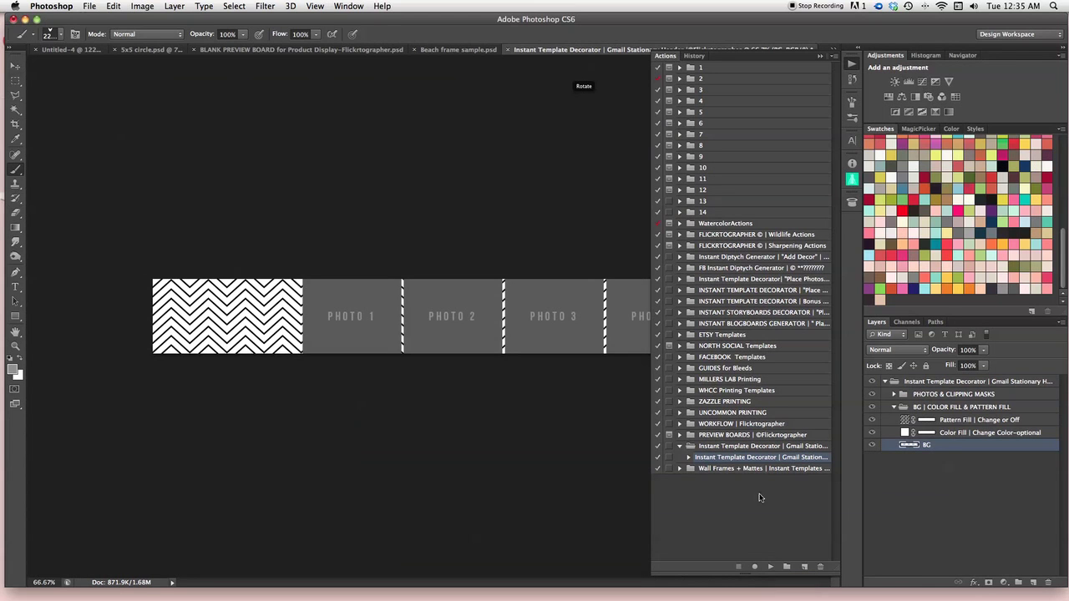
# Step: Collapse the Actions panel and switch to the Move tool
pyautogui.click(822, 58)
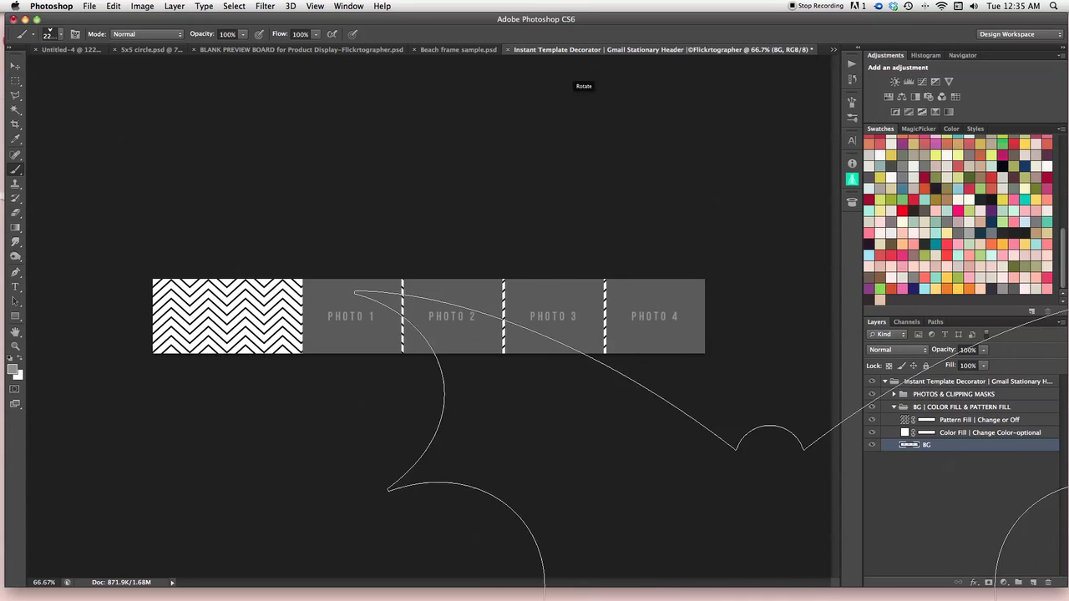
pyautogui.click(14, 65)
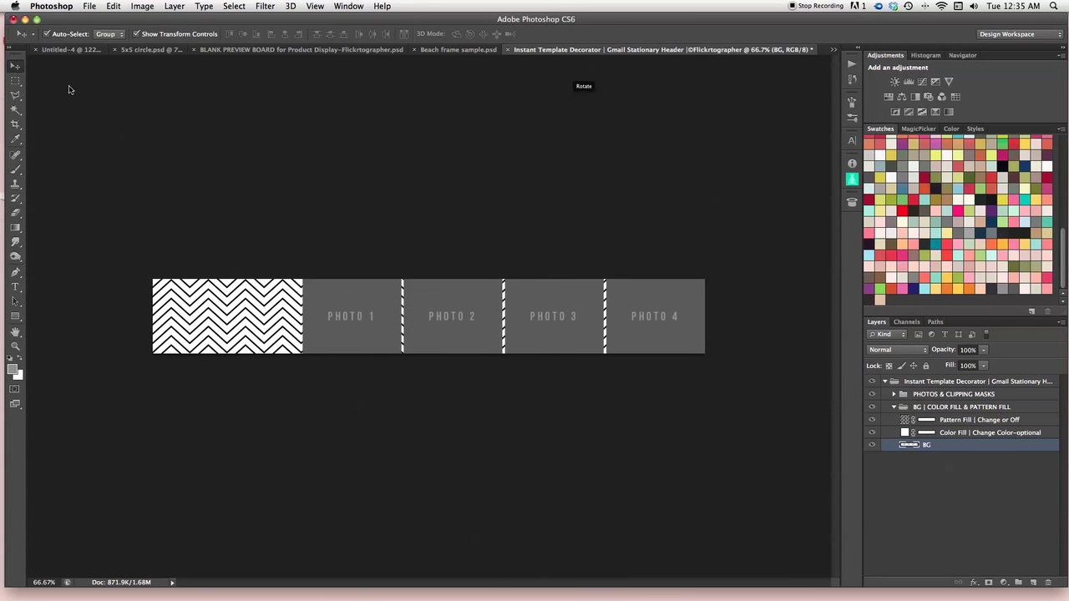
# Step: Recolor the Color Fill layer to bright orange de8c2e using swatch samples
pyautogui.click(904, 433)
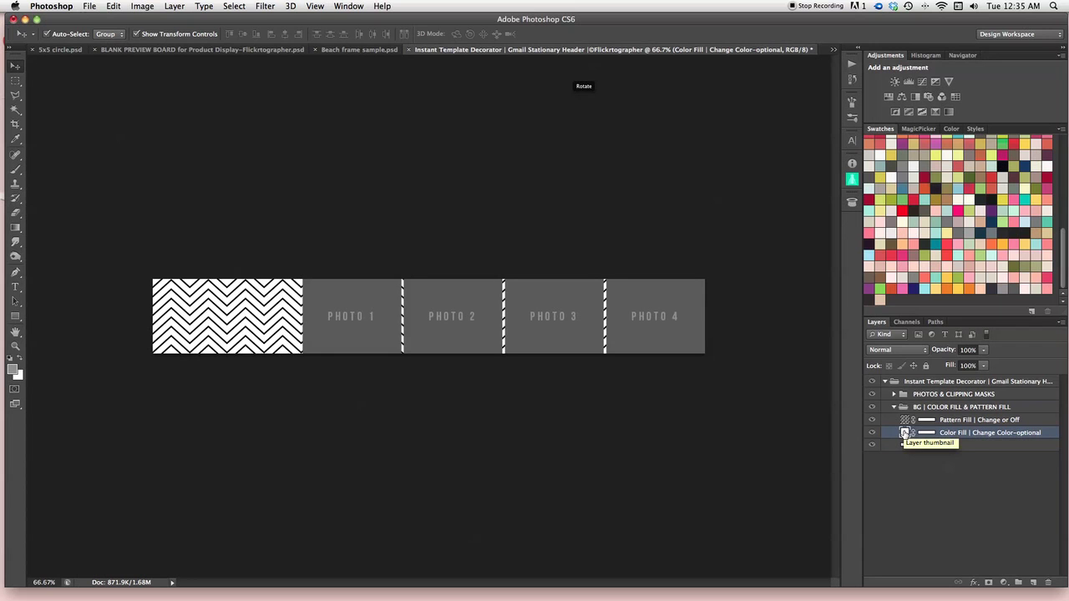
pyautogui.doubleClick(904, 433)
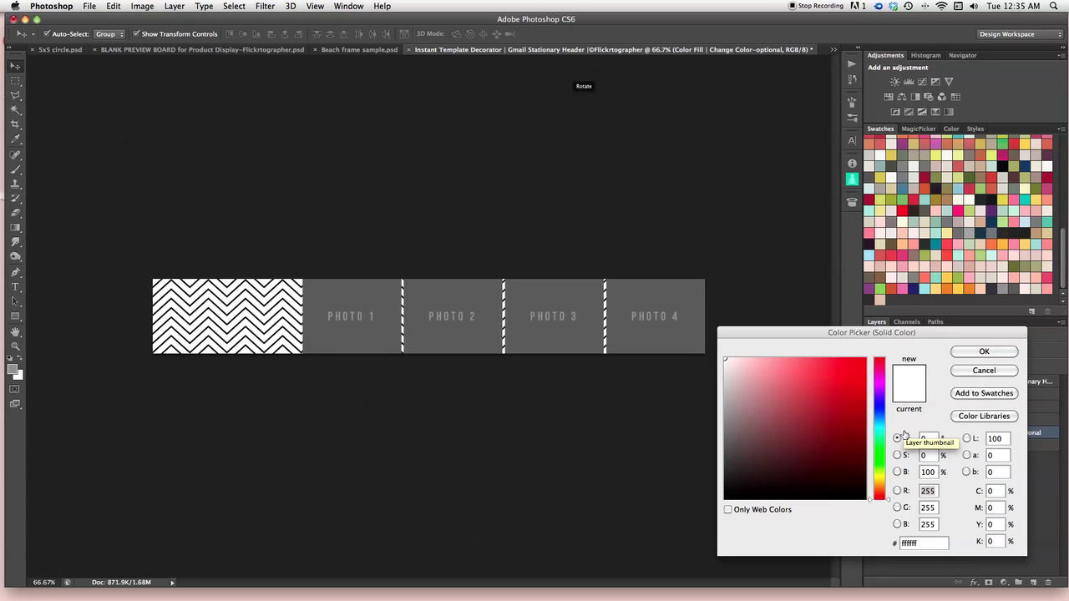
pyautogui.click(892, 287)
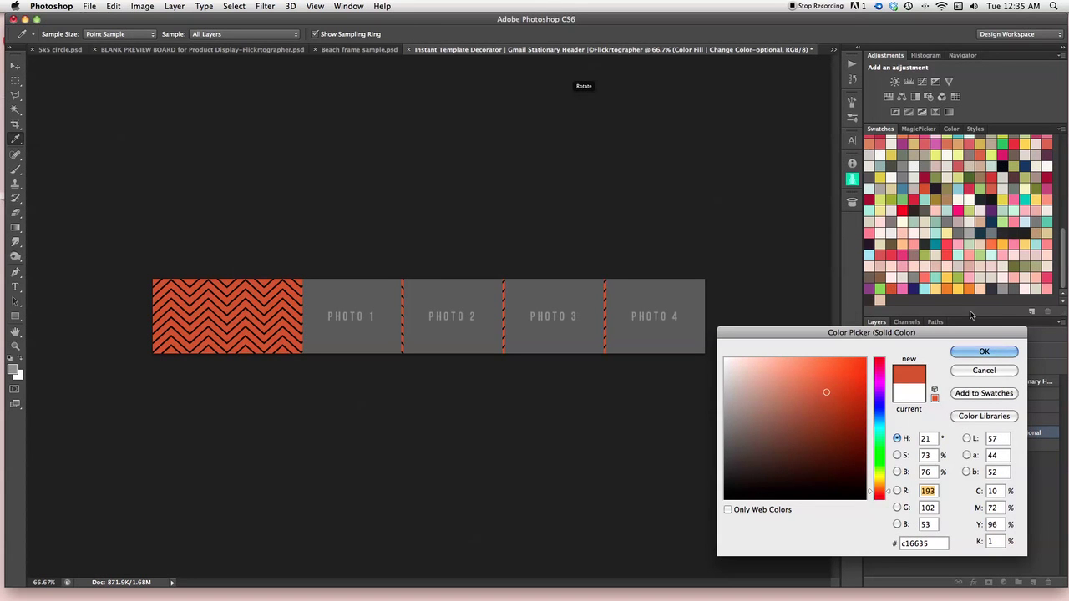
pyautogui.click(953, 290)
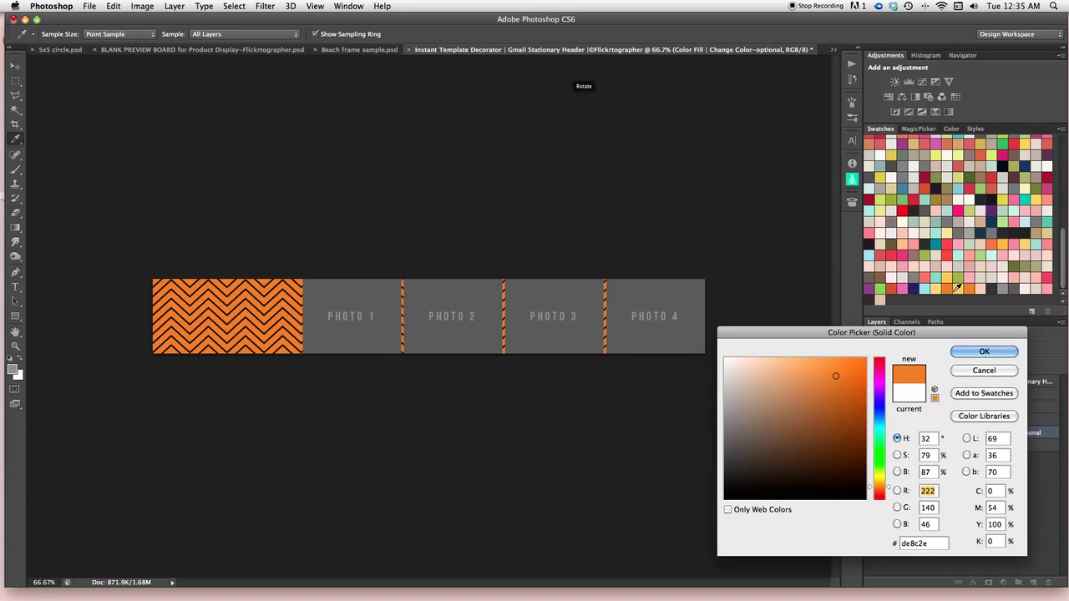
pyautogui.click(964, 353)
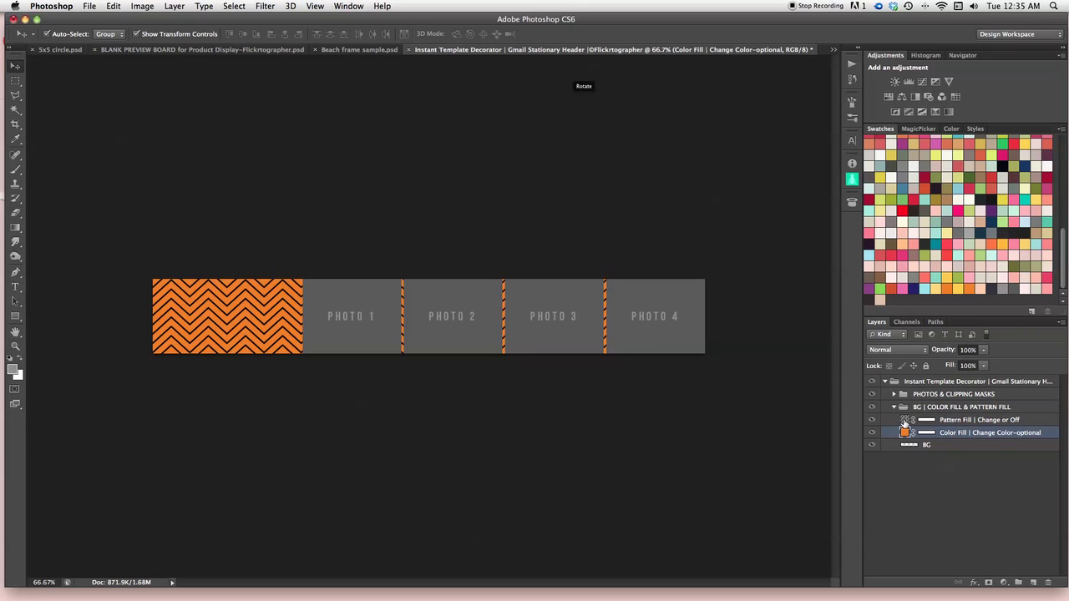
# Step: Swap the Pattern Fill chevrons for a small dotted pattern in Screen blend mode
pyautogui.click(903, 421)
pyautogui.doubleClick(903, 421)
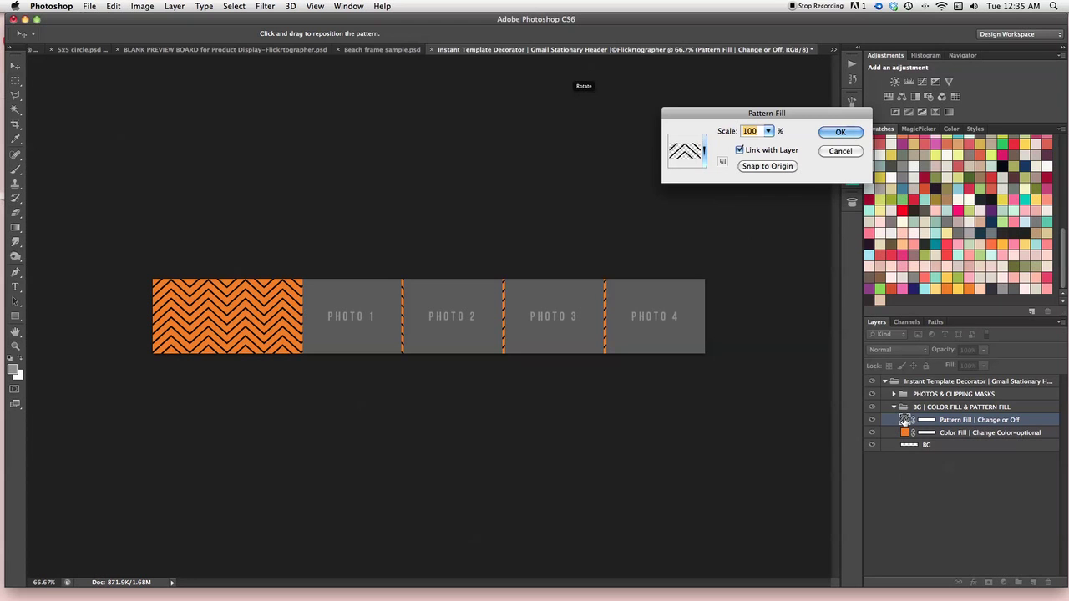
pyautogui.click(704, 152)
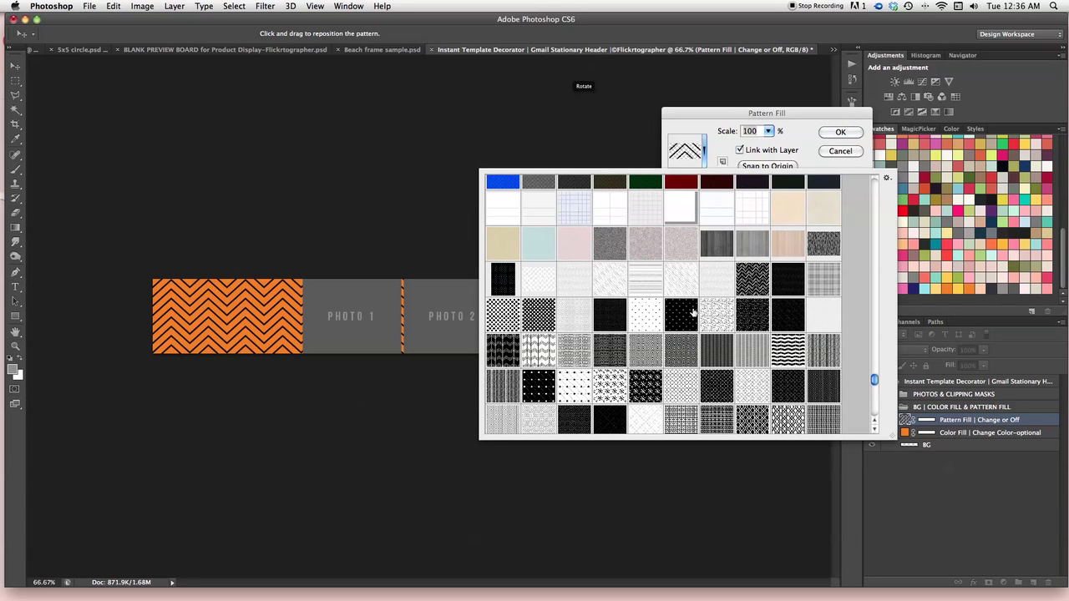
pyautogui.click(618, 319)
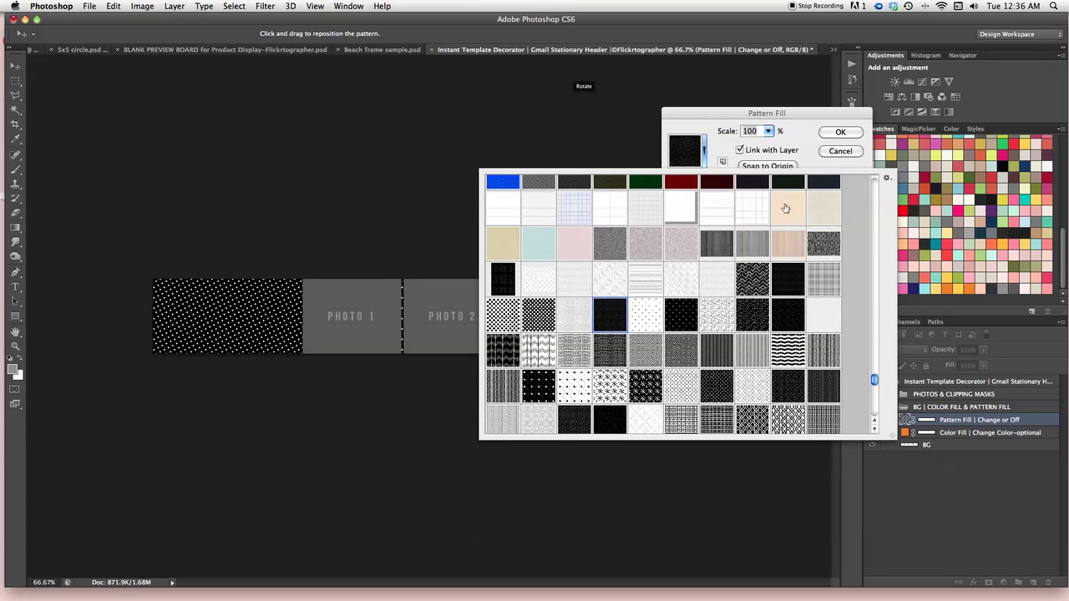
pyautogui.click(840, 133)
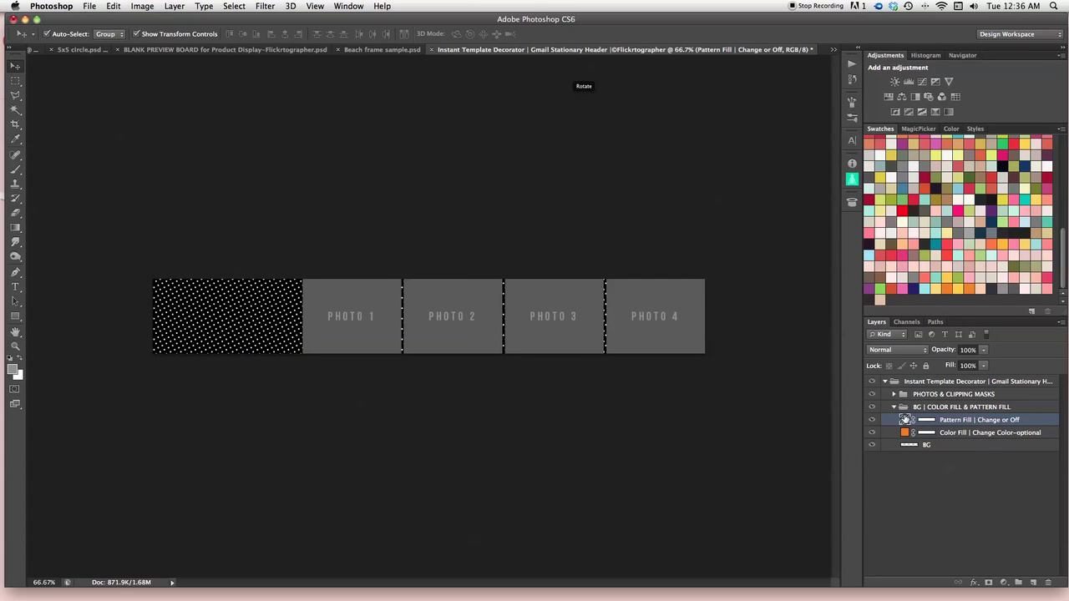
pyautogui.click(924, 352)
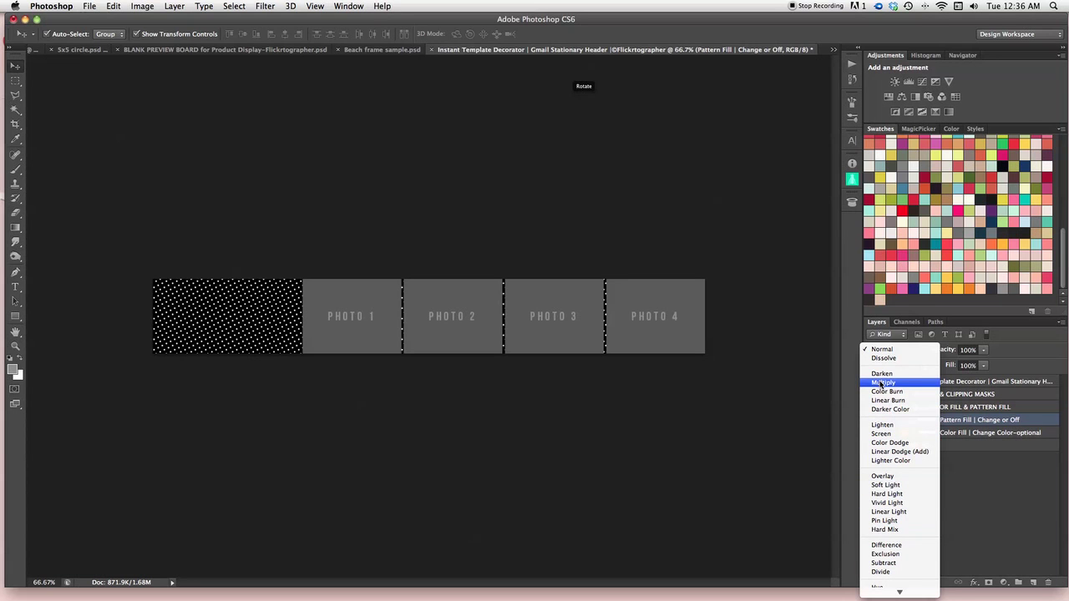
pyautogui.click(881, 433)
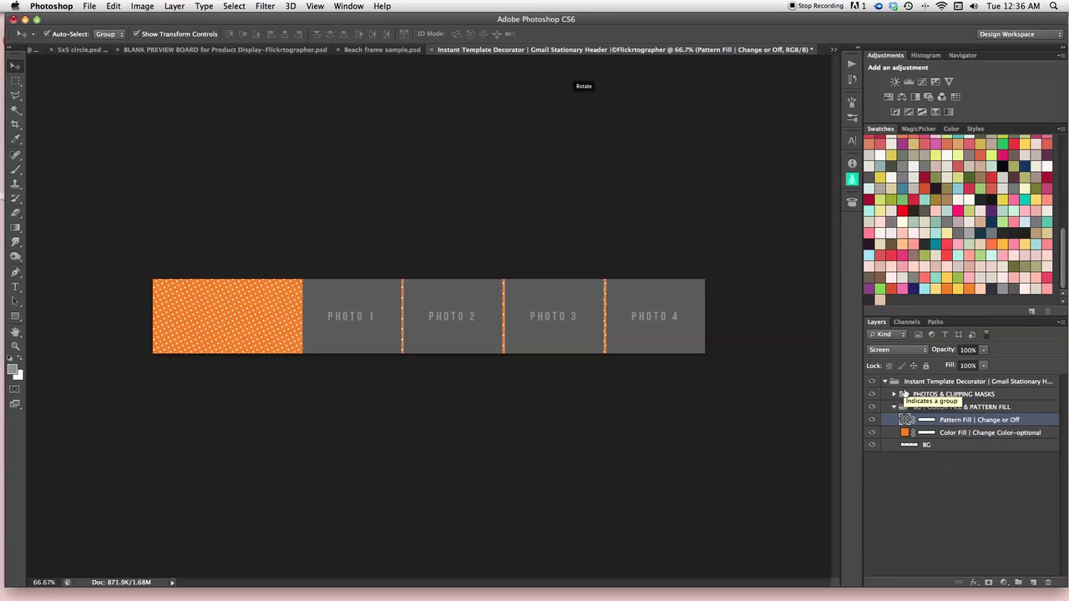
# Step: Add a new layer and drag it out of the template group, then undo those changes
pyautogui.click(979, 382)
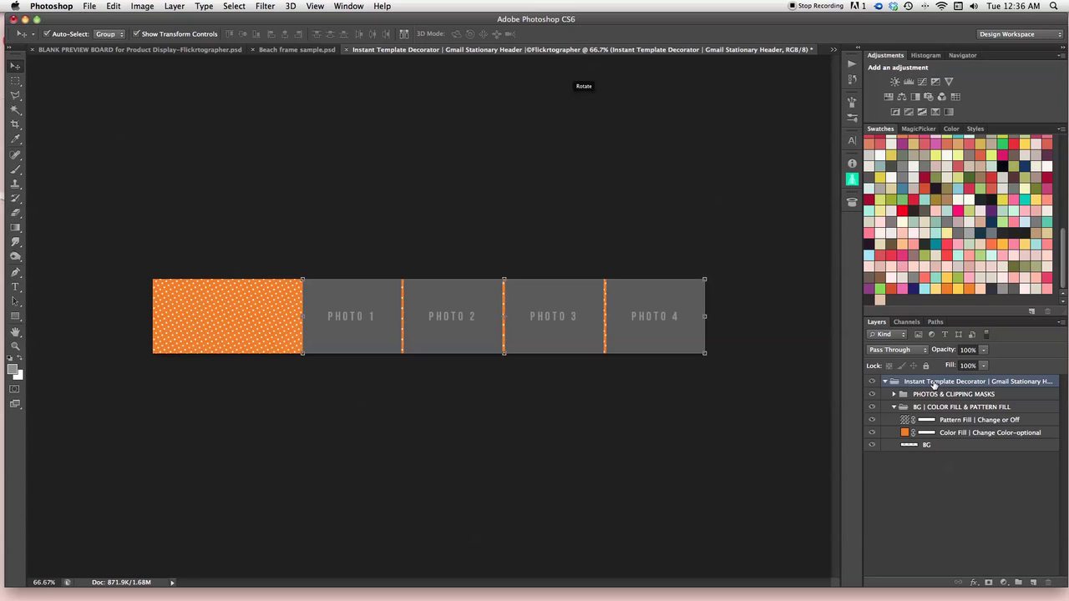
pyautogui.click(884, 381)
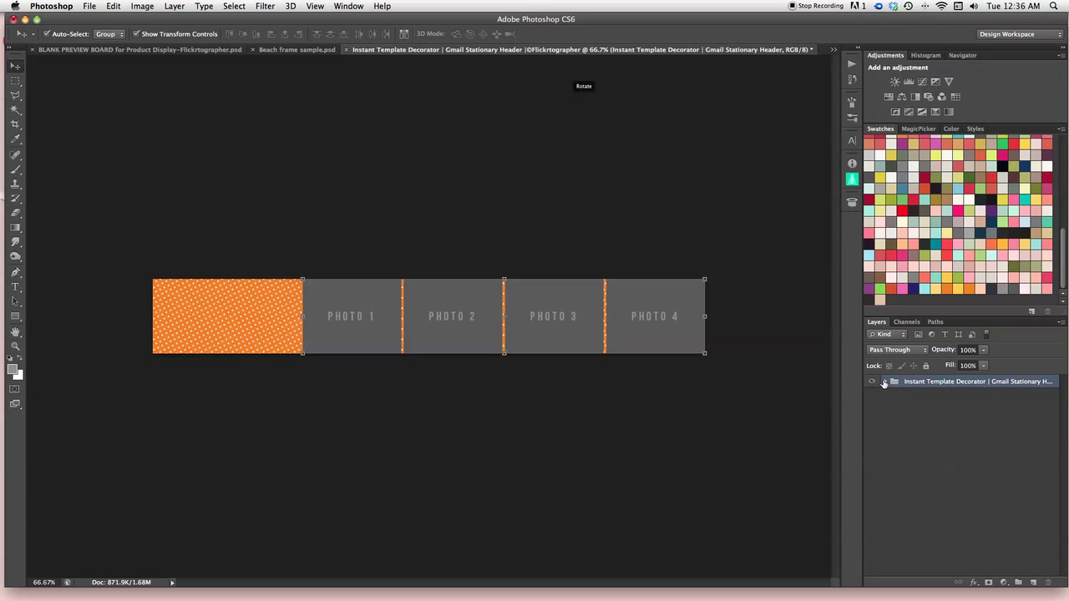
pyautogui.click(884, 382)
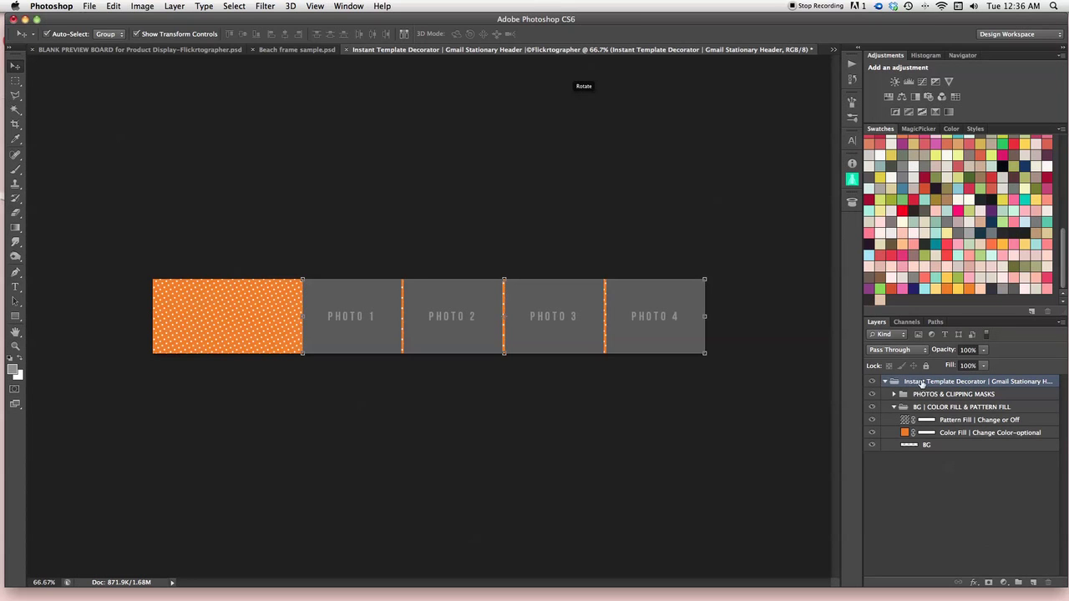
pyautogui.click(1033, 583)
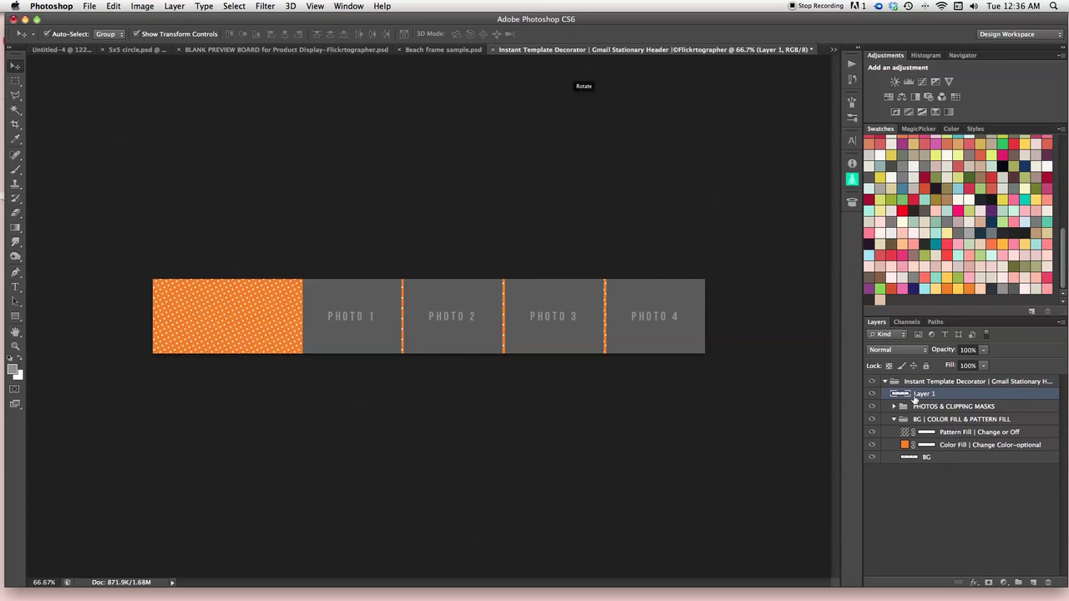
pyautogui.moveTo(925, 399); pyautogui.dragTo(922, 384)
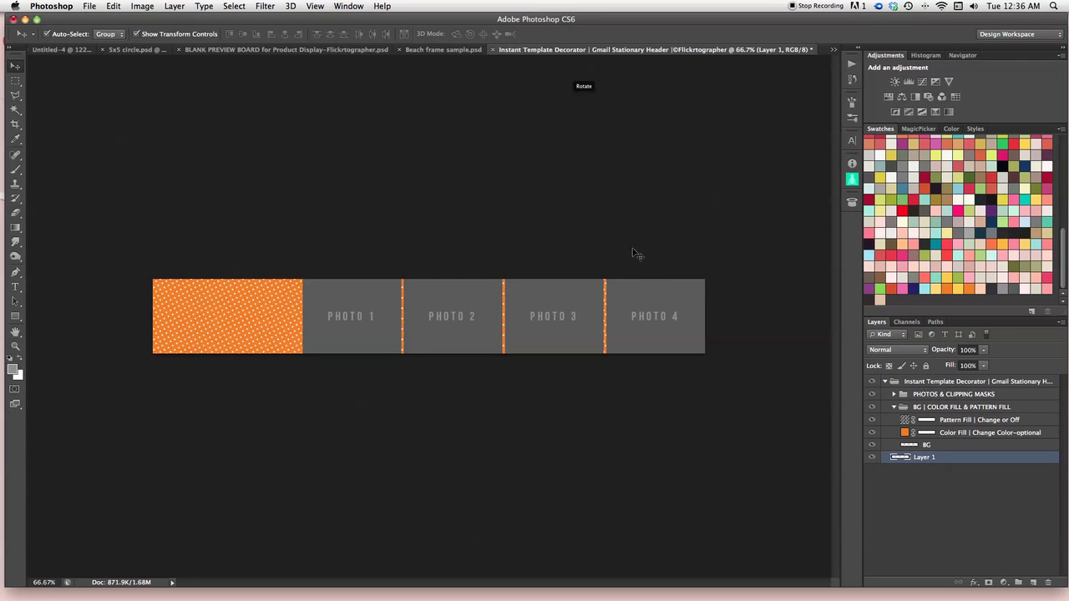
pyautogui.click(113, 6)
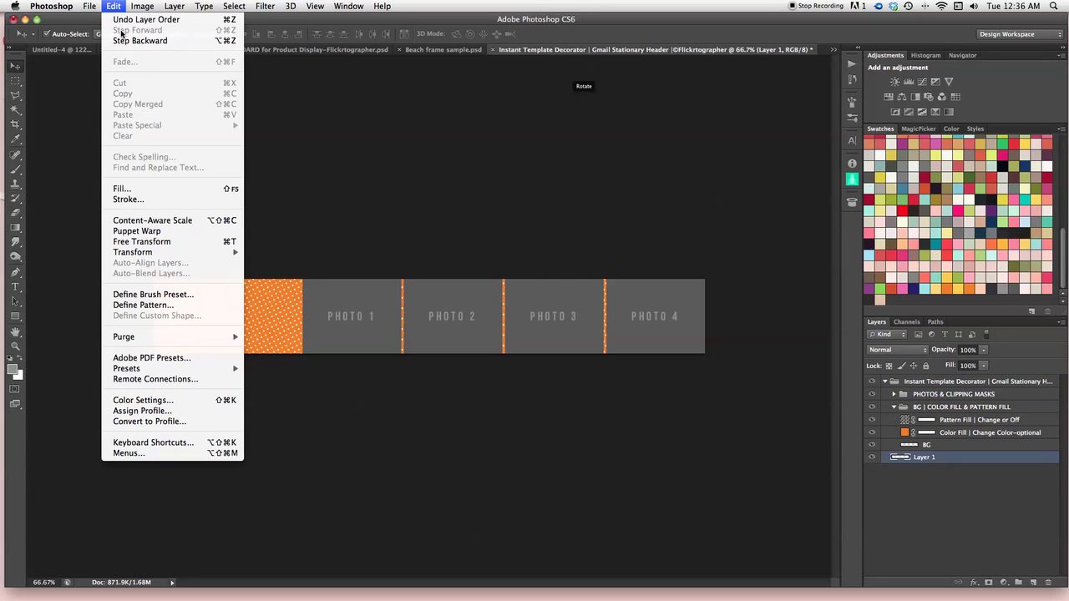
pyautogui.click(125, 41)
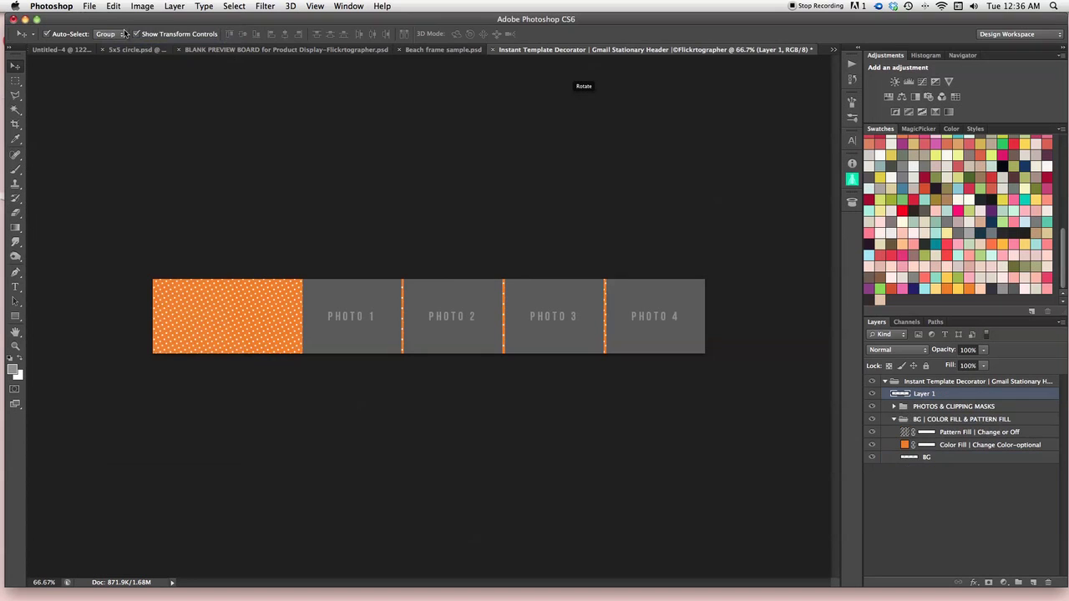
pyautogui.click(119, 7)
pyautogui.click(123, 41)
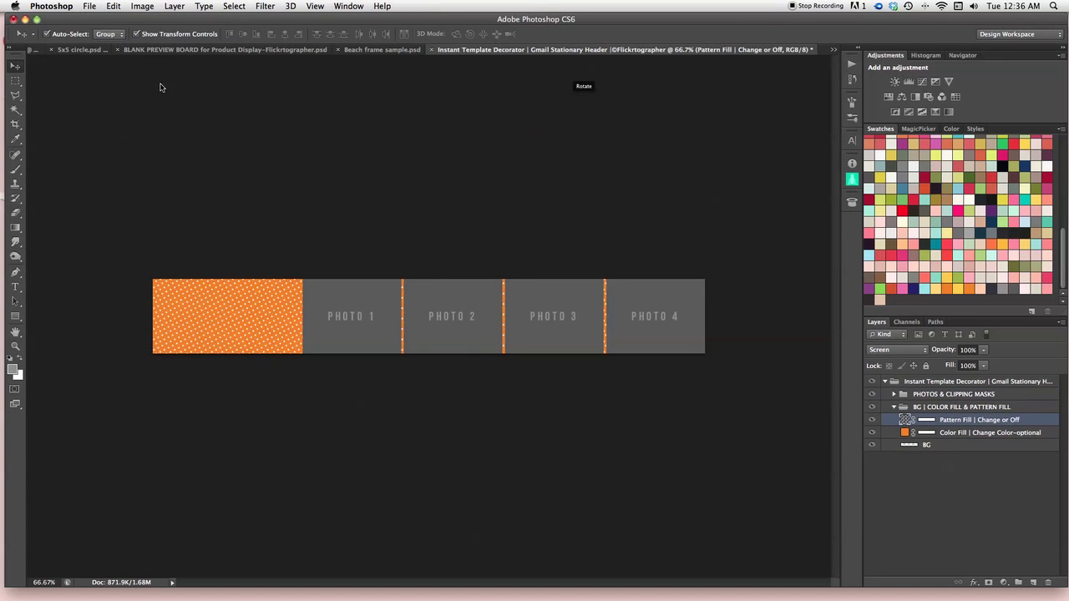
# Step: Add a new empty Layer 1 above the Instant Template group
pyautogui.click(946, 382)
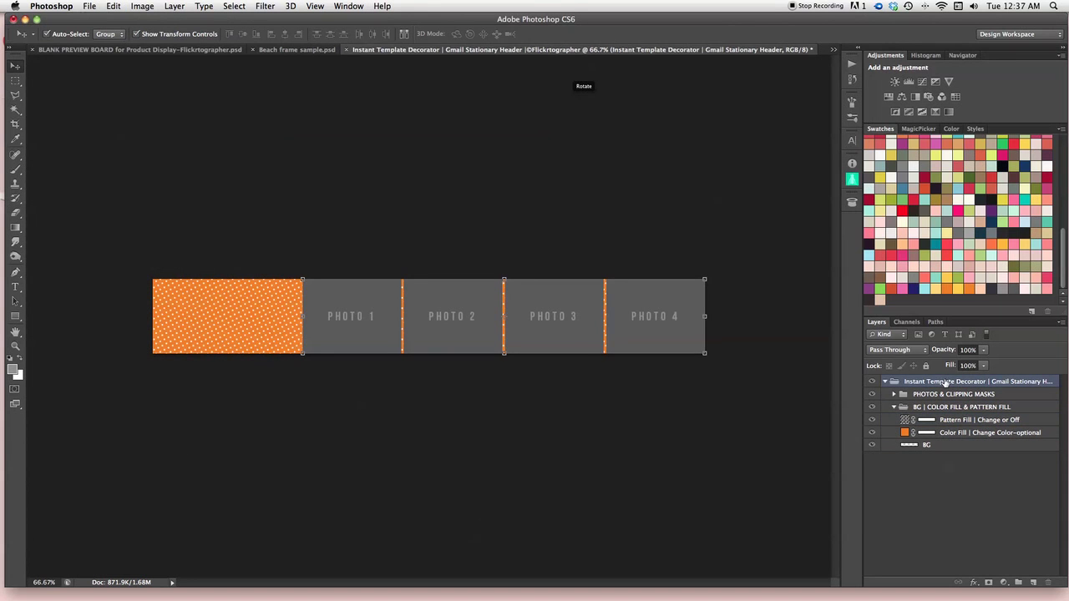
pyautogui.click(1035, 583)
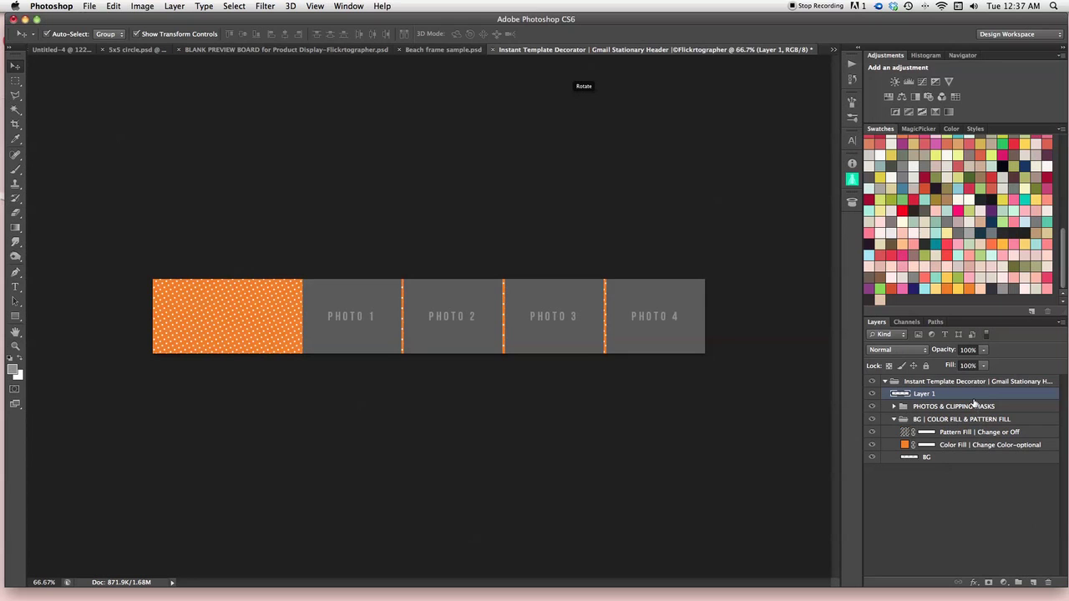
pyautogui.moveTo(951, 396); pyautogui.dragTo(947, 378)
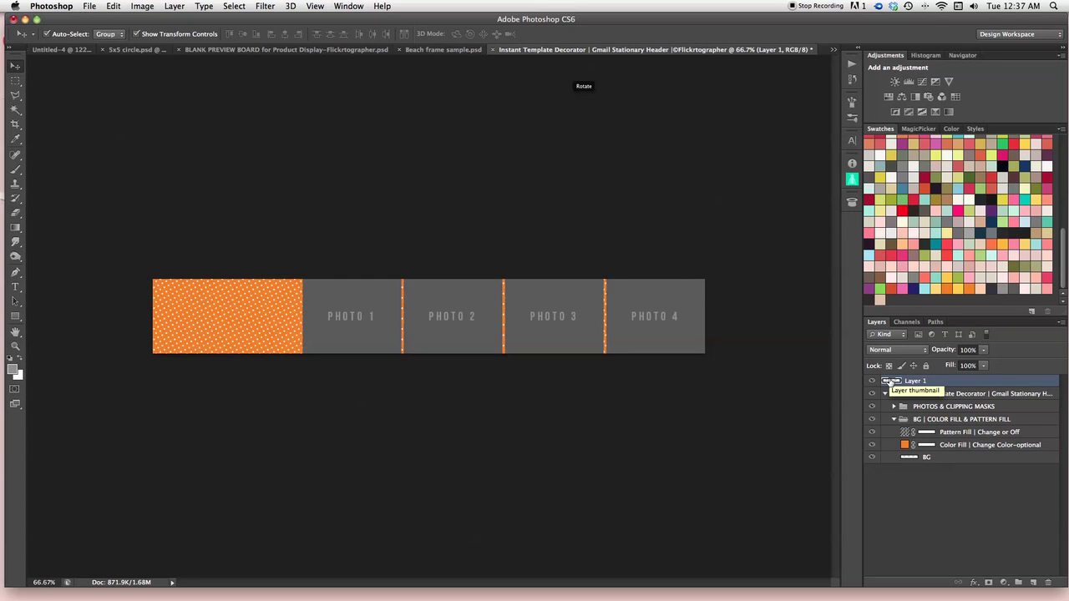
# Step: Stamp a black 125 px bat on the orange panel with the bat brush
pyautogui.click(15, 168)
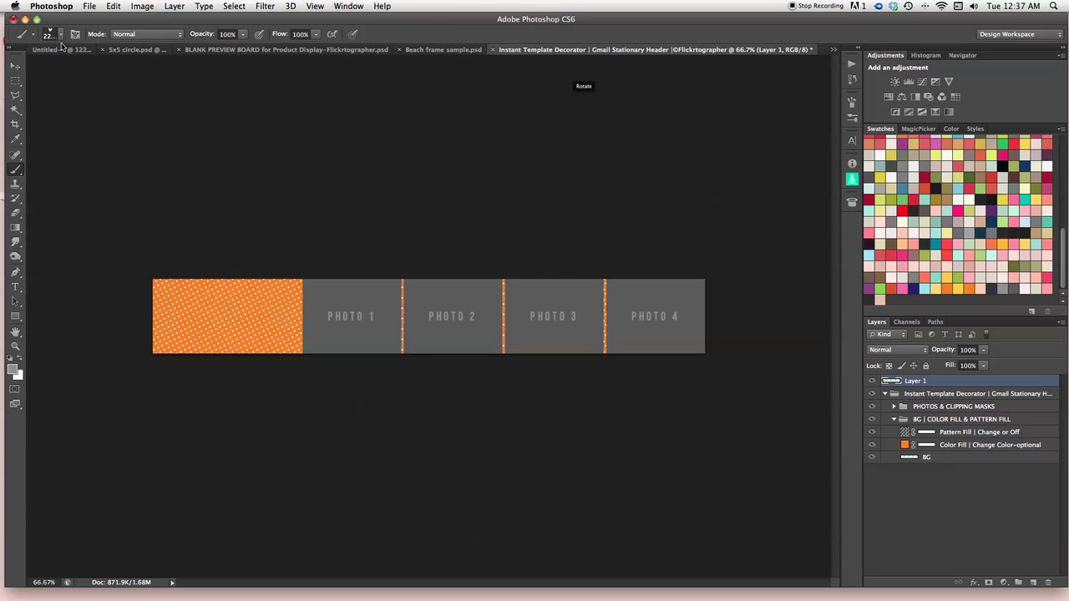
pyautogui.press('d')
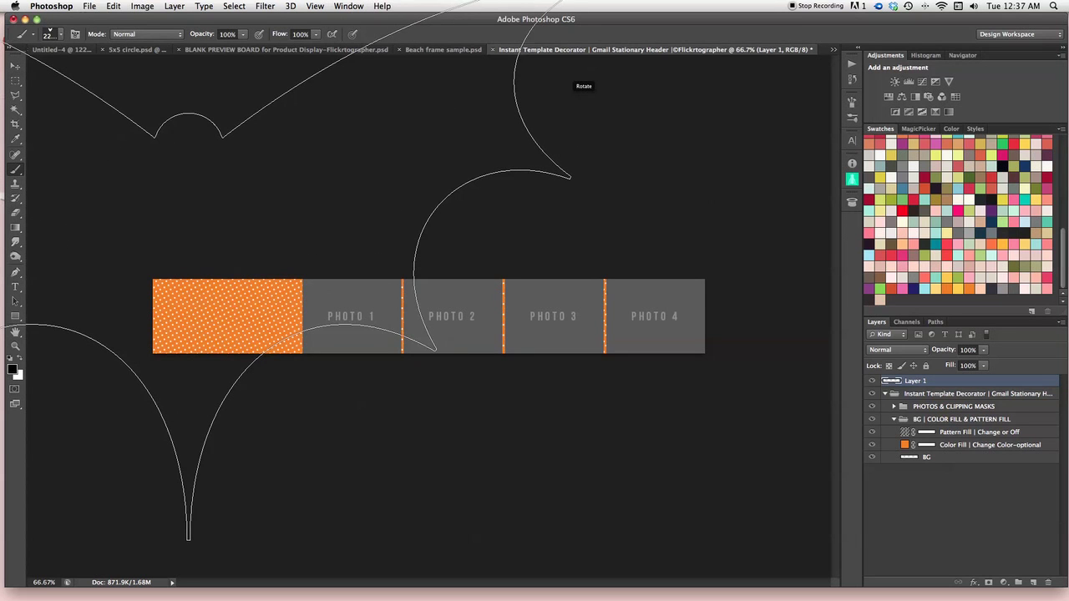
pyautogui.press('[')
pyautogui.press('[')
pyautogui.press('[')
pyautogui.press('[')
pyautogui.press('[')
pyautogui.press('[')
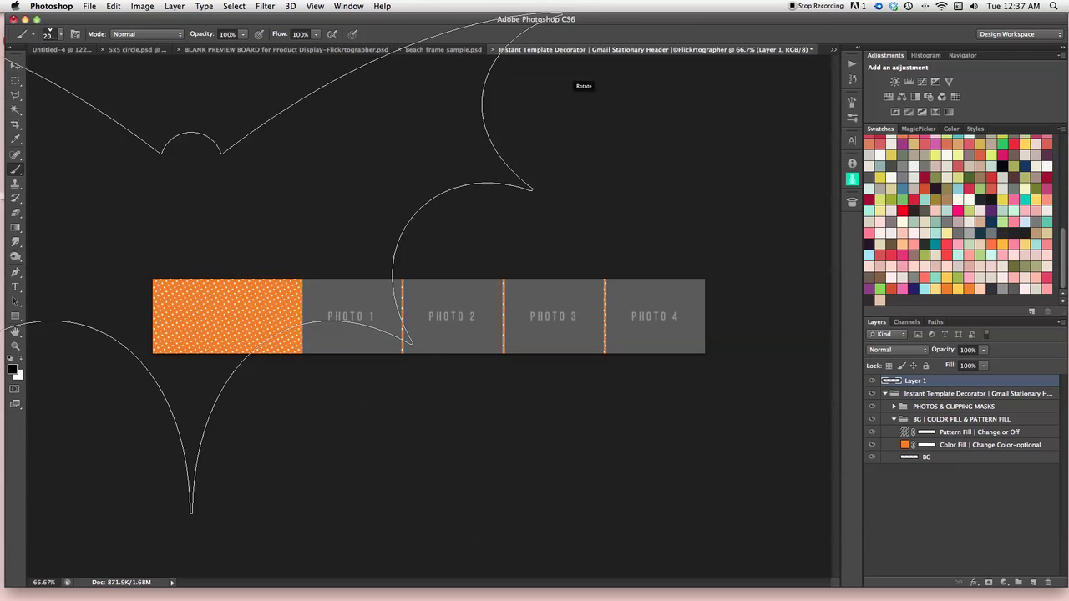
pyautogui.press('[')
pyautogui.press('[')
pyautogui.press('[')
pyautogui.press('[')
pyautogui.press('[')
pyautogui.press('[')
pyautogui.press('[')
pyautogui.press('[')
pyautogui.press('[')
pyautogui.press('[')
pyautogui.press('[')
pyautogui.press('[')
pyautogui.press('[')
pyautogui.press('[')
pyautogui.press('[')
pyautogui.press('[')
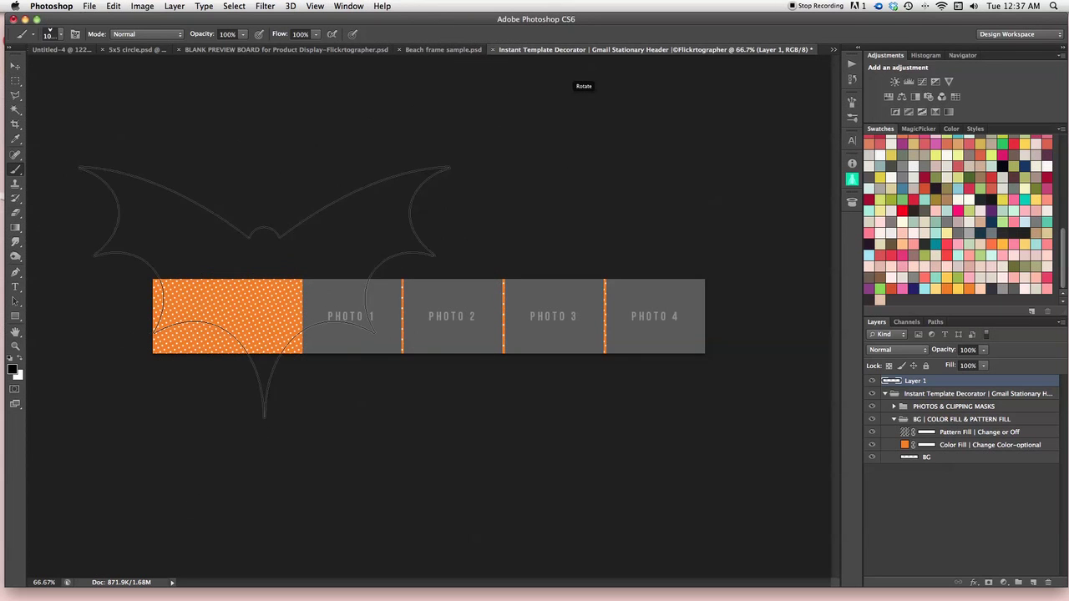
pyautogui.press('[')
pyautogui.press('[')
pyautogui.press('[')
pyautogui.press('[')
pyautogui.press('[')
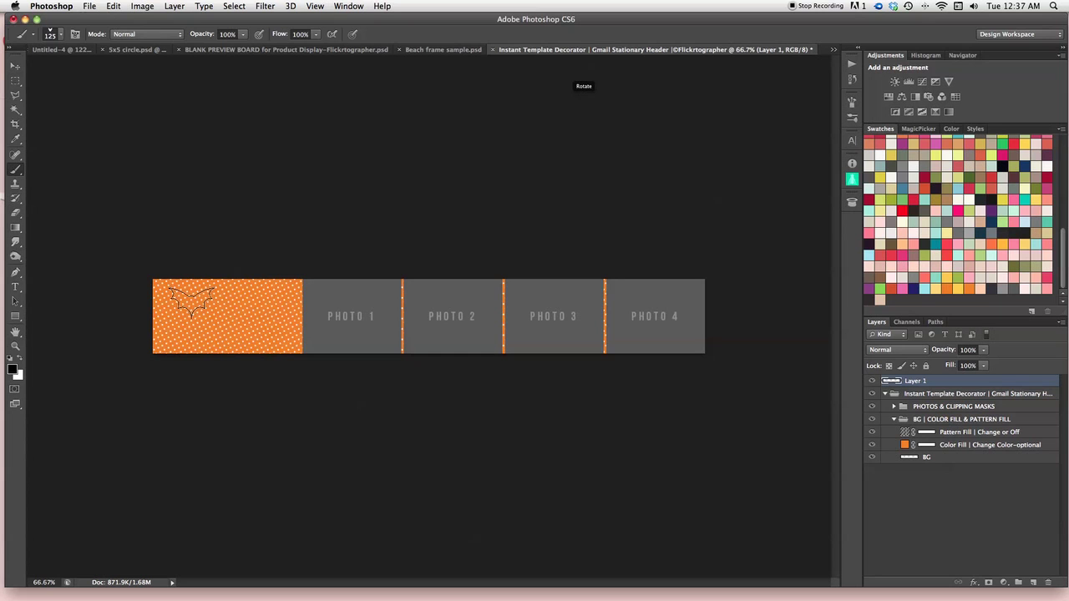
pyautogui.click(191, 301)
# Step: Tilt the bat brush to 31 degrees and stamp smaller bats at 60 and 45 px
pyautogui.press('F5')
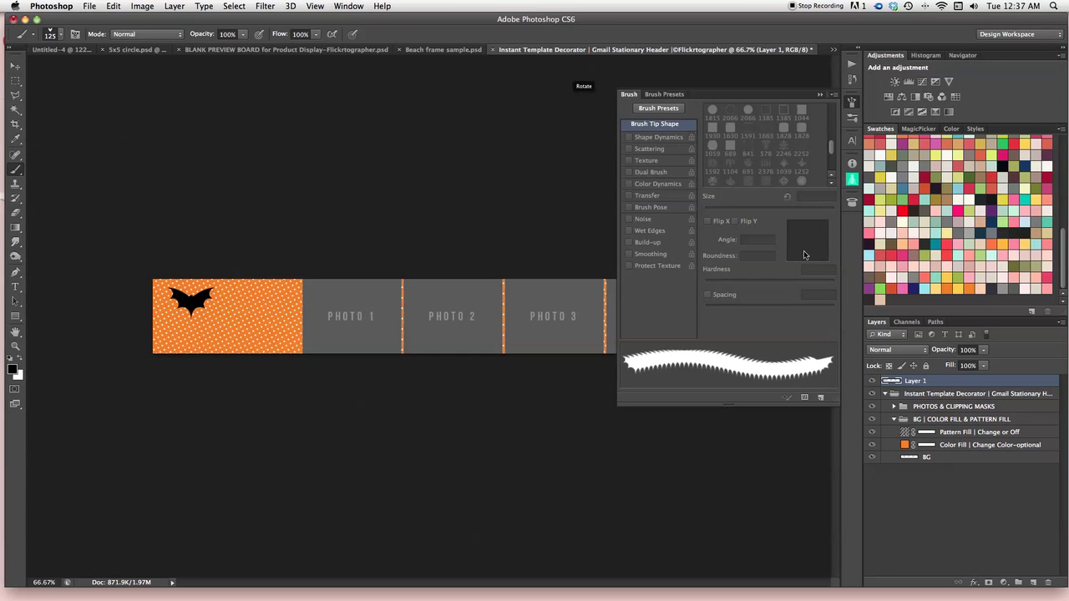
pyautogui.moveTo(827, 247); pyautogui.dragTo(822, 233)
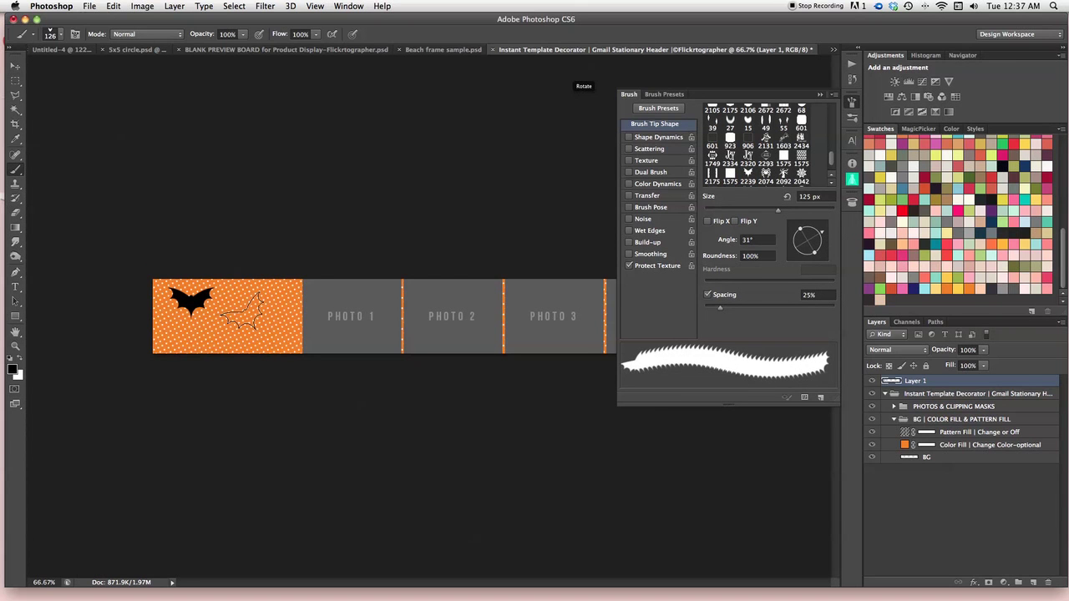
pyautogui.press('[')
pyautogui.press('[')
pyautogui.click(219, 313)
pyautogui.press('[')
pyautogui.press('[')
pyautogui.press('[')
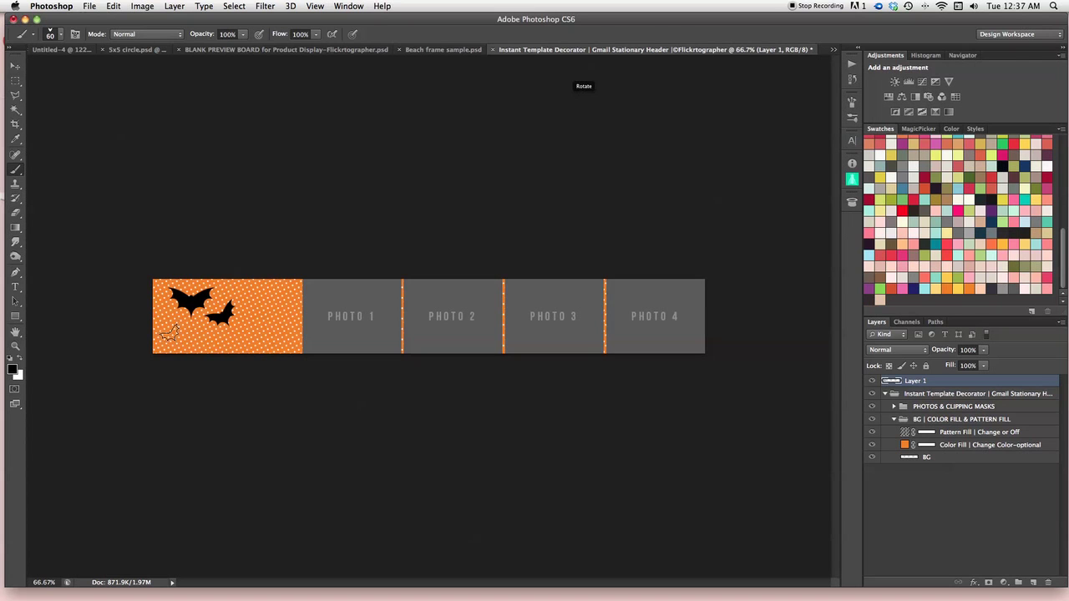
pyautogui.click(169, 333)
pyautogui.press('[')
pyautogui.press('[')
pyautogui.click(198, 340)
# Step: Tilt the bat brush to -10 degrees and stamp a bat at the panel's top right
pyautogui.press('F5')
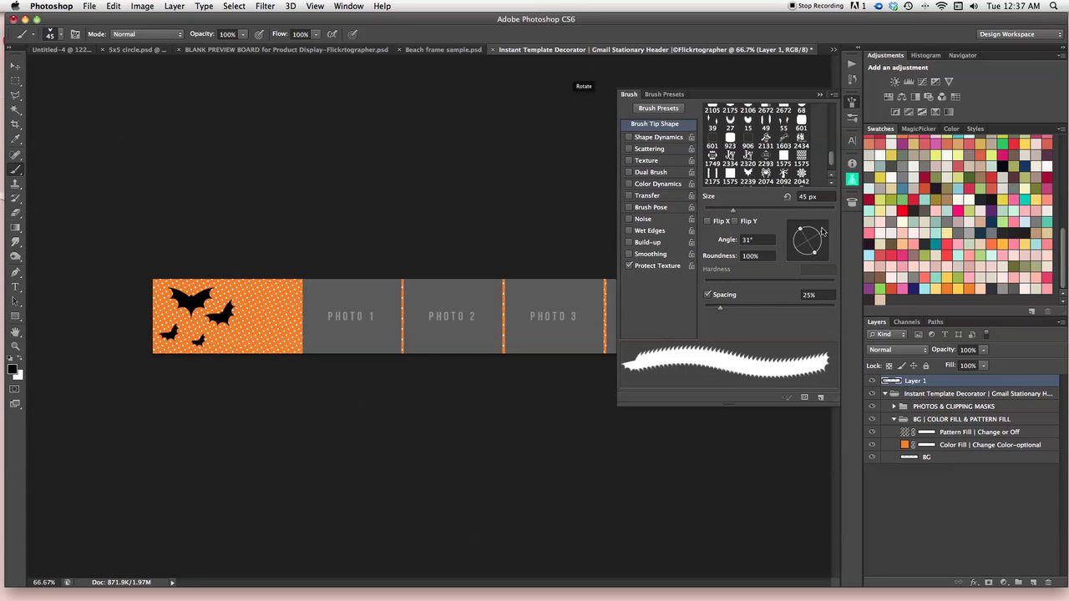
pyautogui.moveTo(823, 239); pyautogui.dragTo(824, 245)
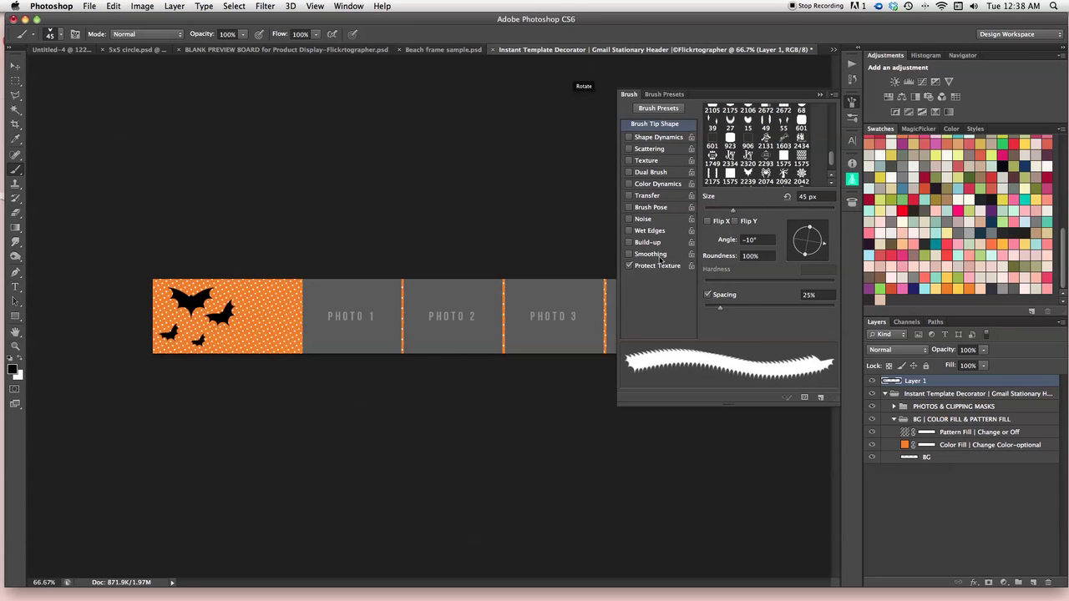
pyautogui.press('F5')
pyautogui.click(239, 290)
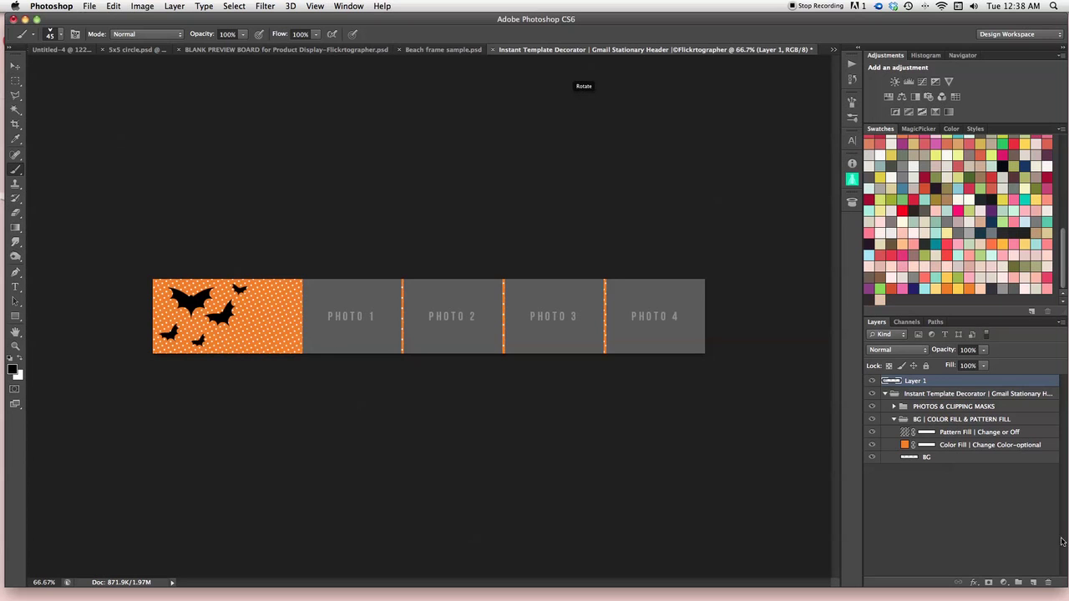
# Step: Add a new layer and type 'happy halloween.' at 12 pt on the orange panel
pyautogui.click(1033, 582)
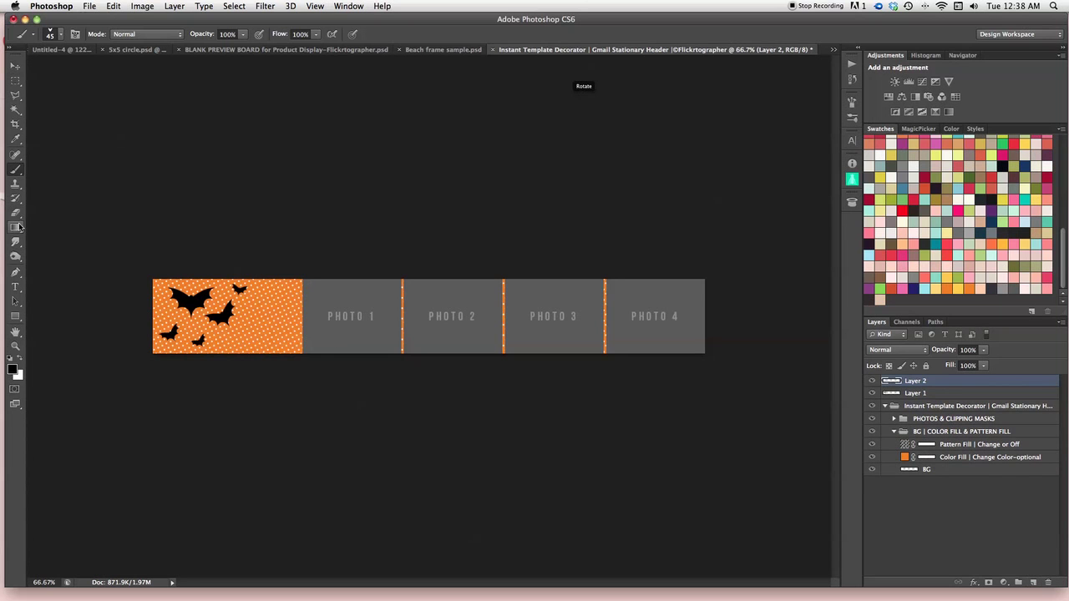
pyautogui.click(15, 287)
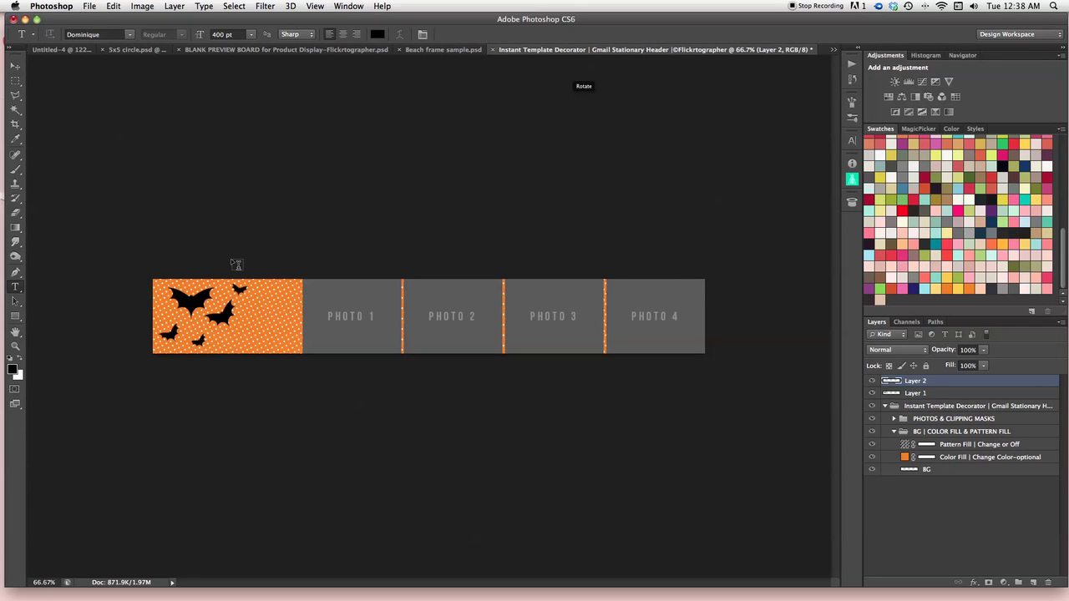
pyautogui.click(251, 35)
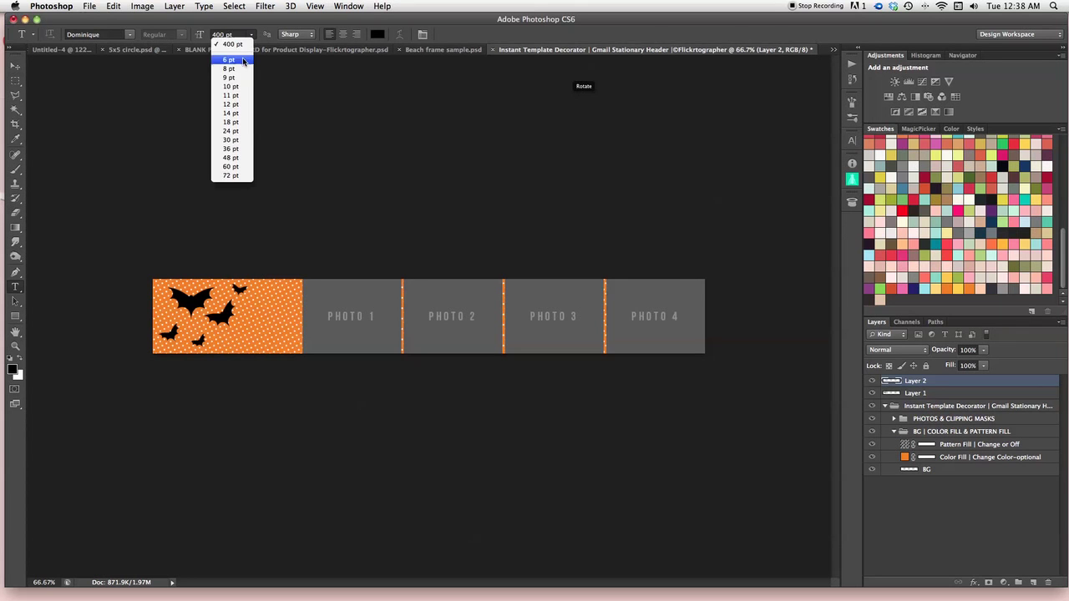
pyautogui.click(230, 105)
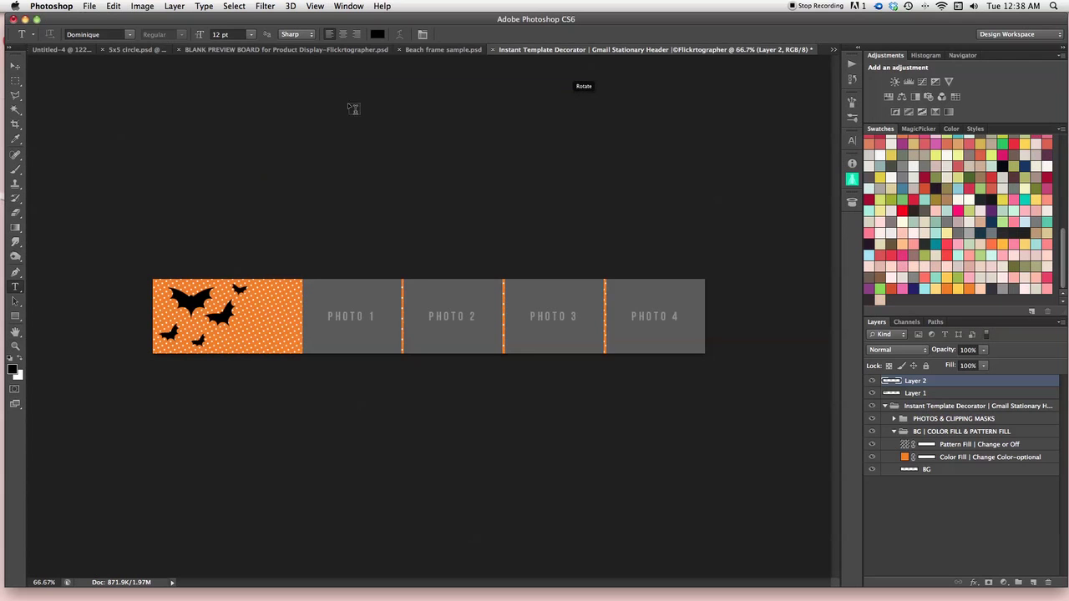
pyautogui.click(241, 333)
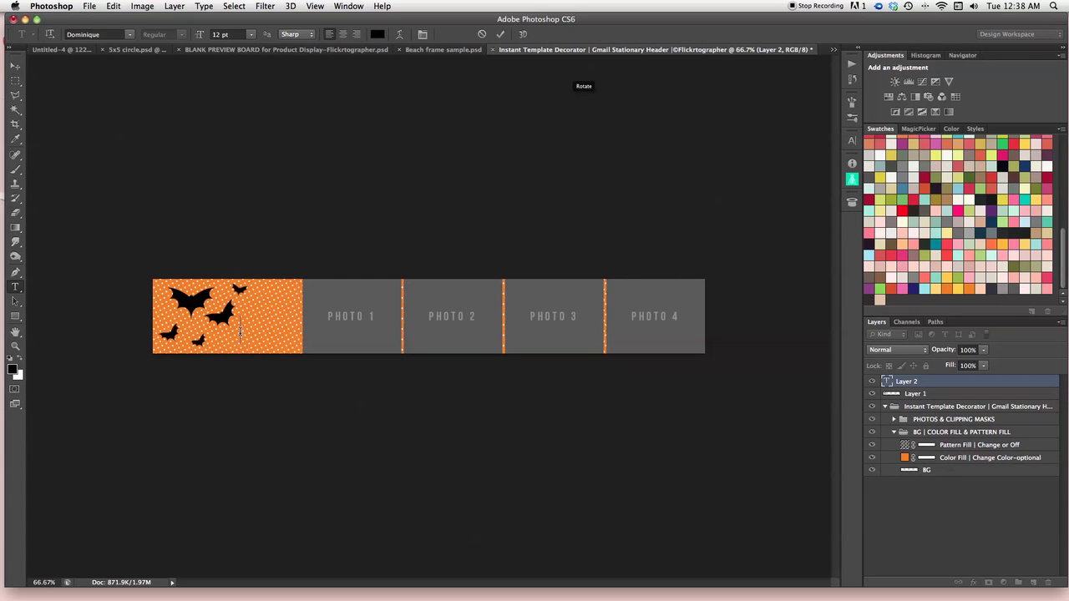
pyautogui.write('trick')
pyautogui.press('BackSpace')
pyautogui.press('BackSpace')
pyautogui.write('happy hallo')
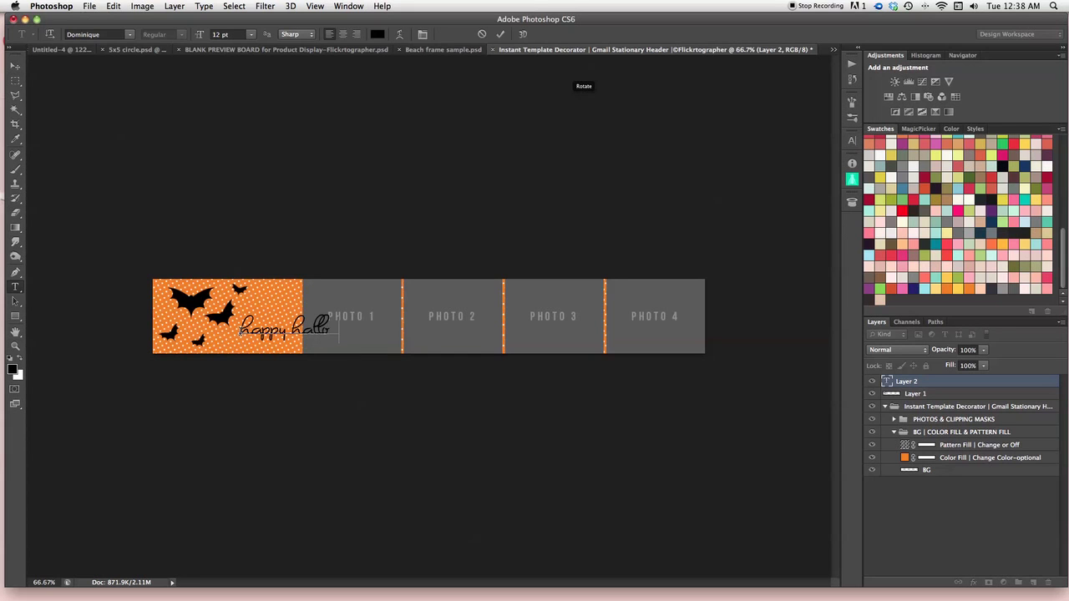
pyautogui.write('ween.')
pyautogui.click(499, 34)
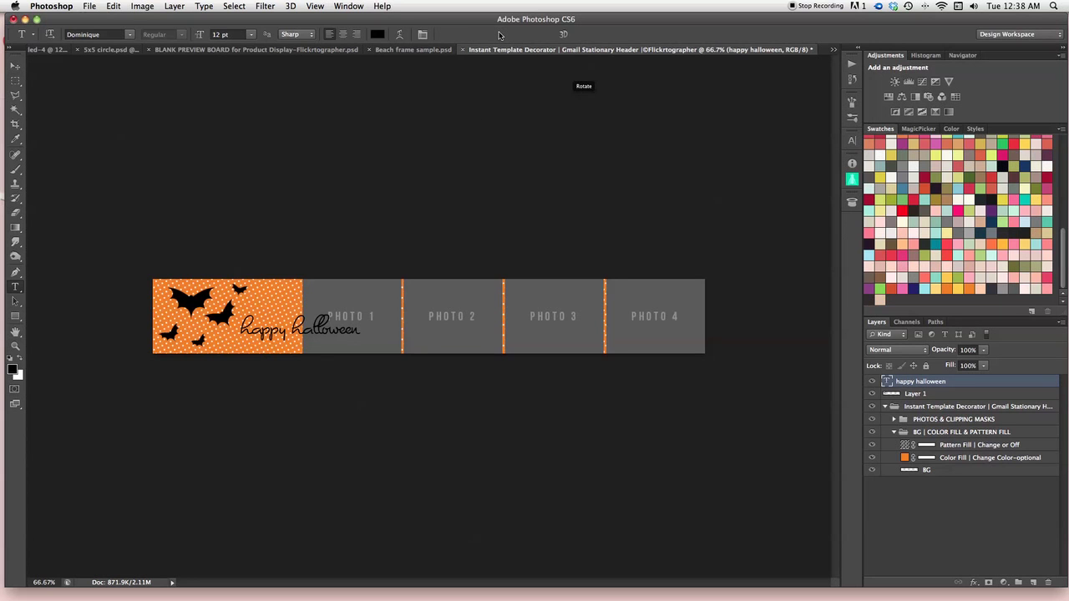
# Step: Scale the 'happy halloween' text to about 75% and nudge it beside the bats
pyautogui.press('super+t')
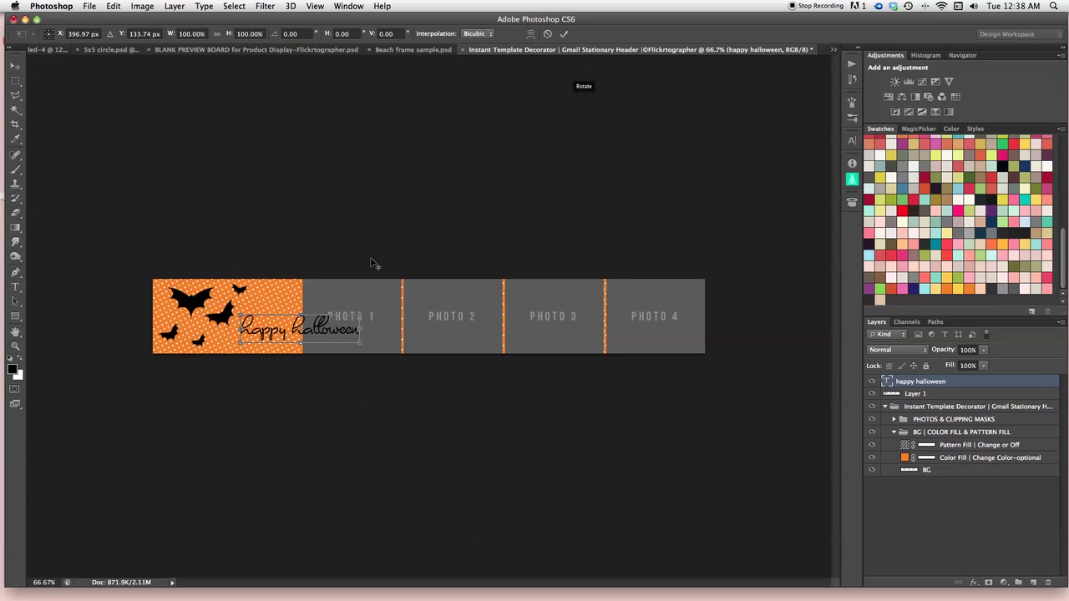
pyautogui.moveTo(359, 343); pyautogui.dragTo(295, 318)
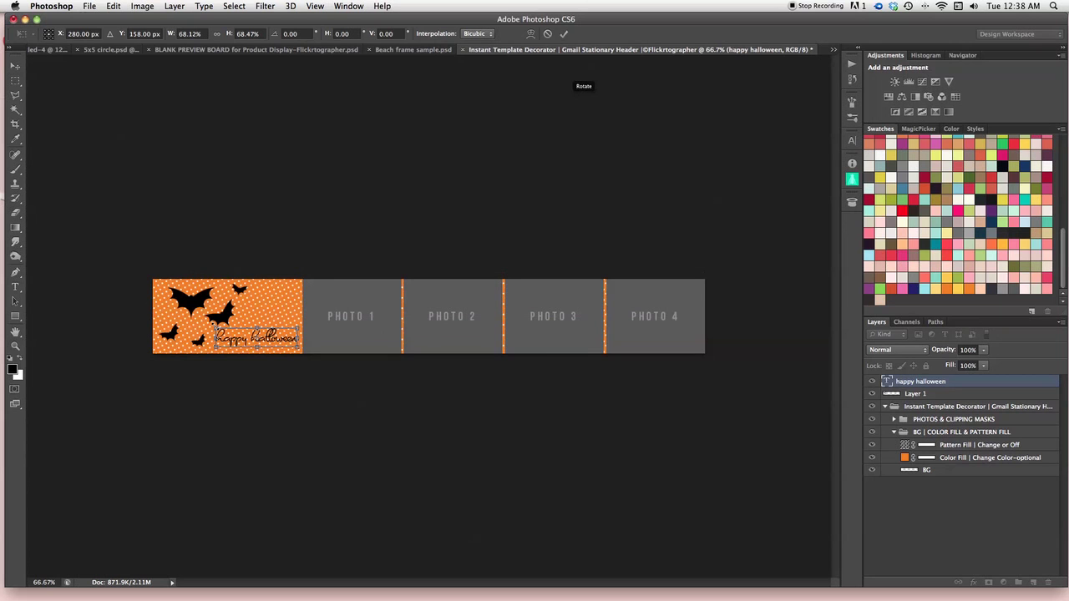
pyautogui.moveTo(214, 347); pyautogui.dragTo(210, 352)
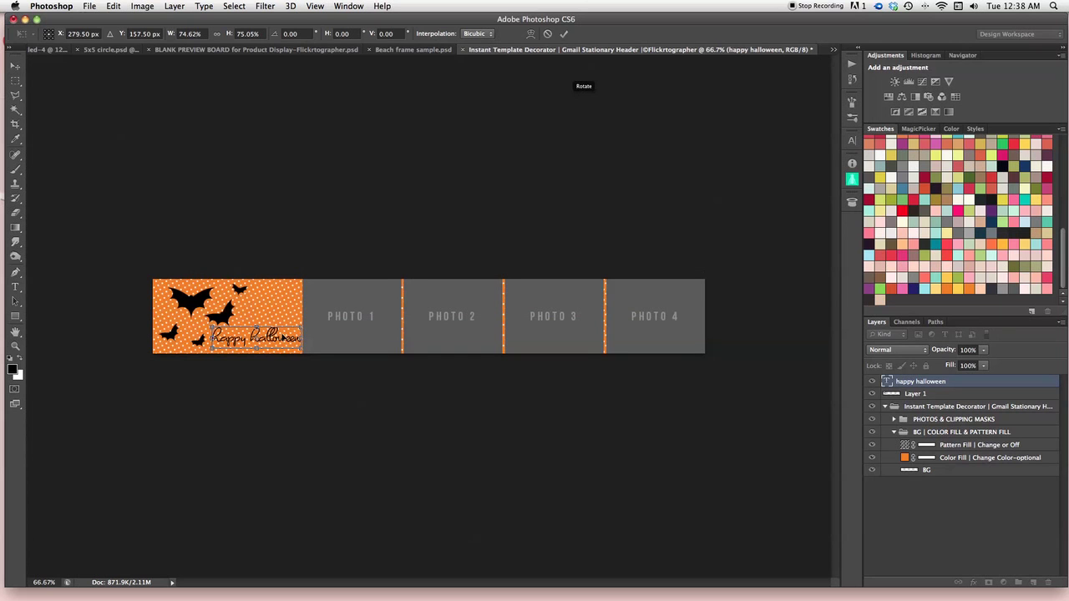
pyautogui.moveTo(283, 337); pyautogui.dragTo(301, 332)
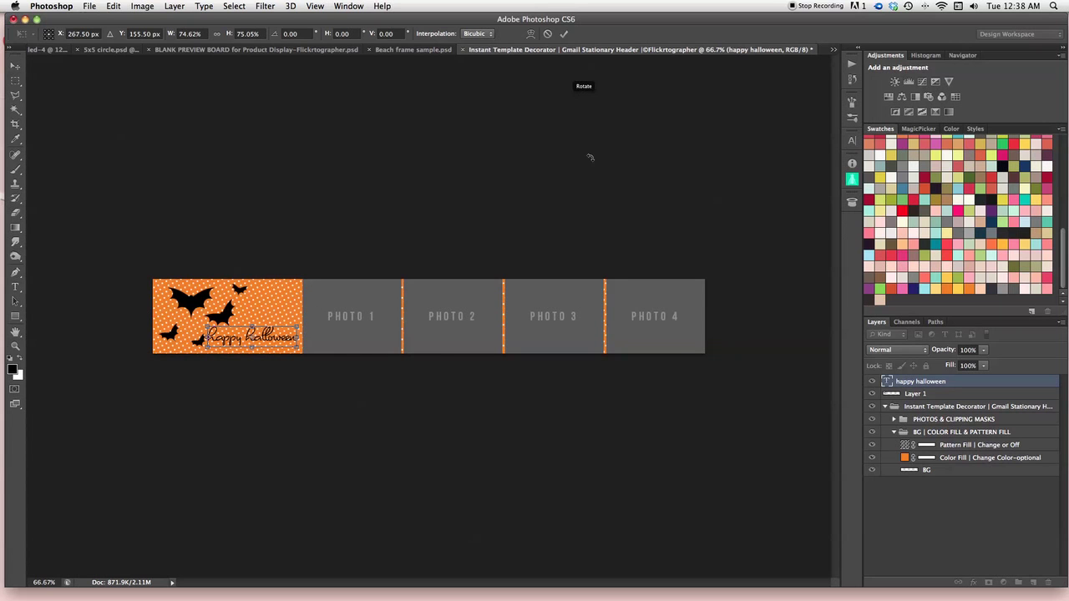
pyautogui.click(564, 35)
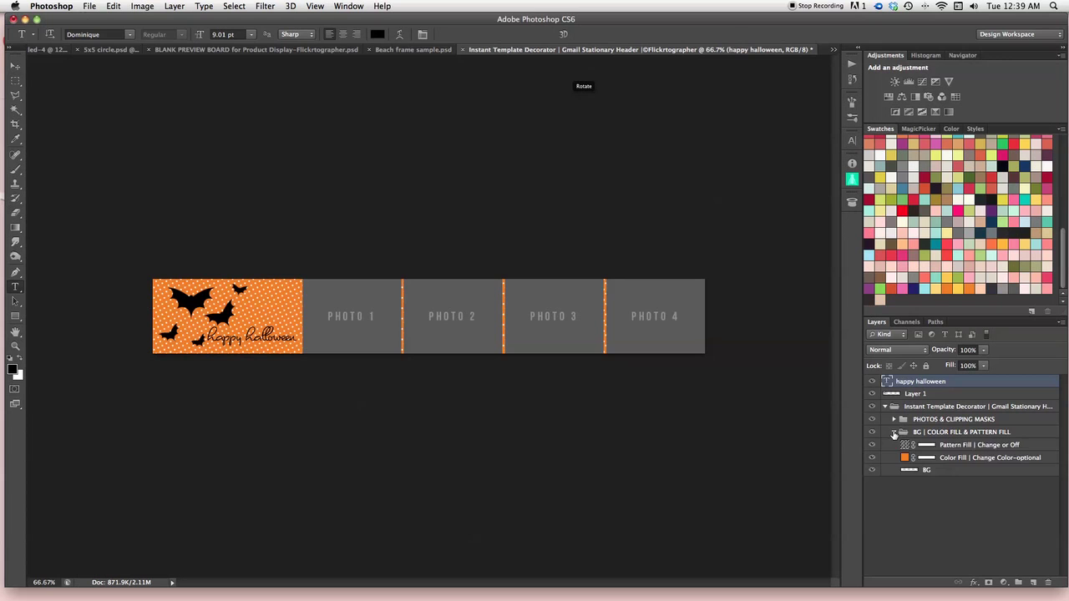
pyautogui.click(893, 432)
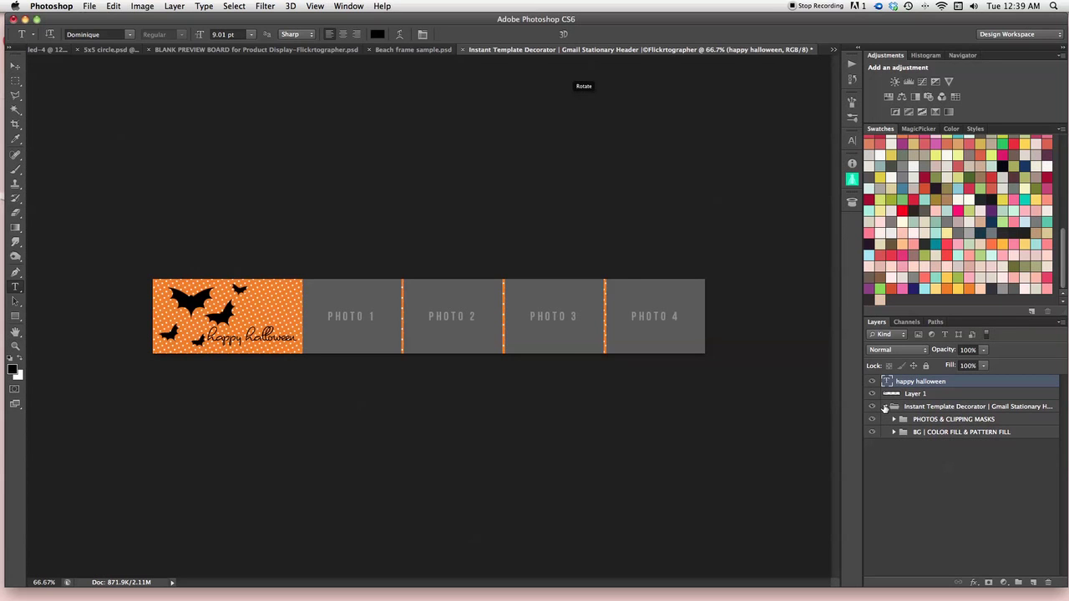
pyautogui.click(886, 407)
pyautogui.click(886, 408)
pyautogui.click(893, 419)
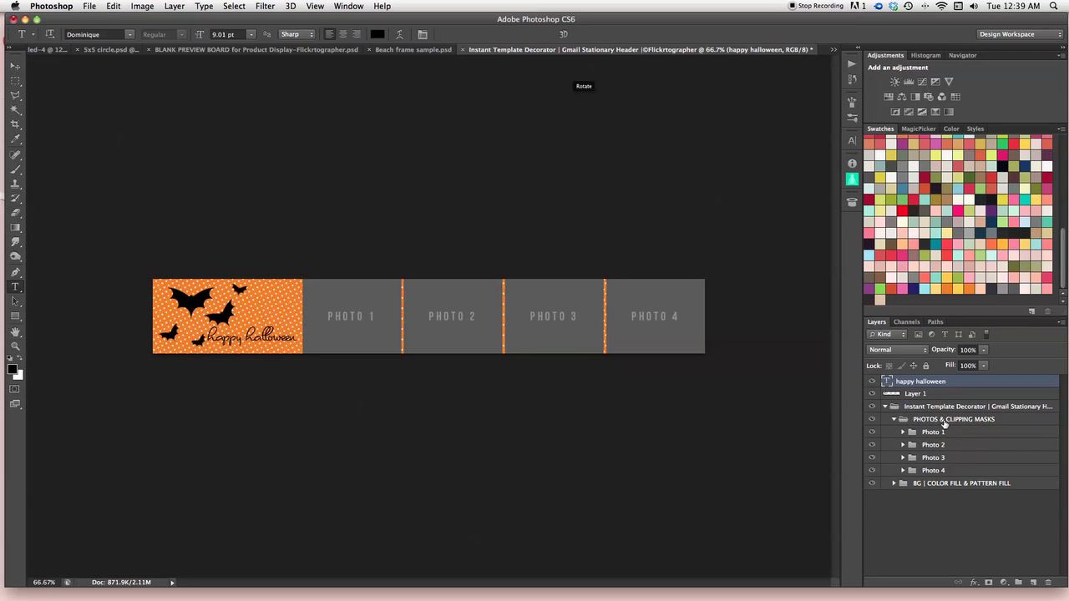
pyautogui.click(901, 431)
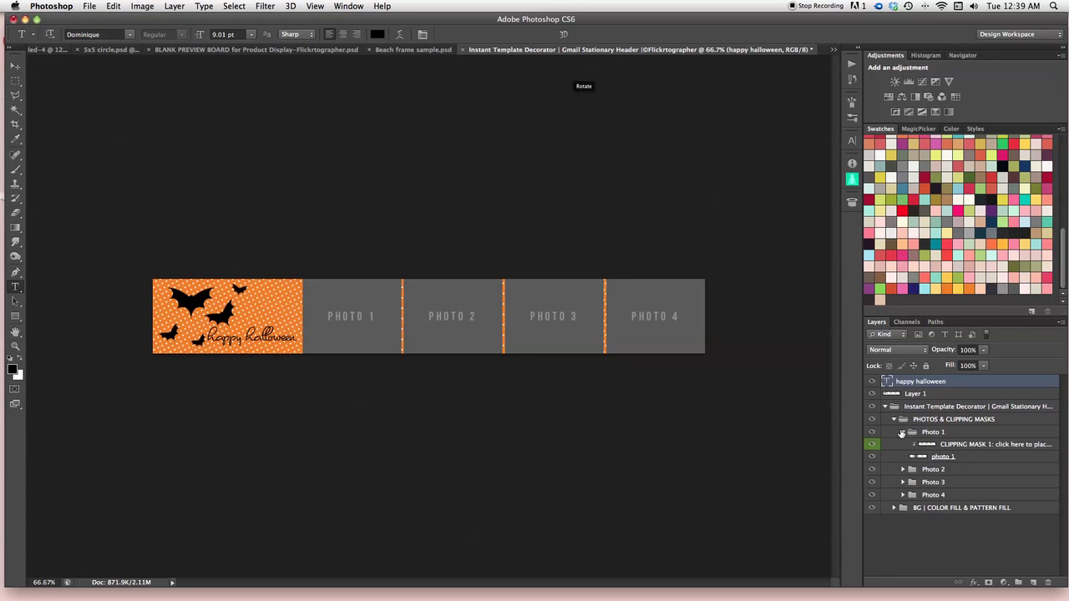
pyautogui.click(927, 447)
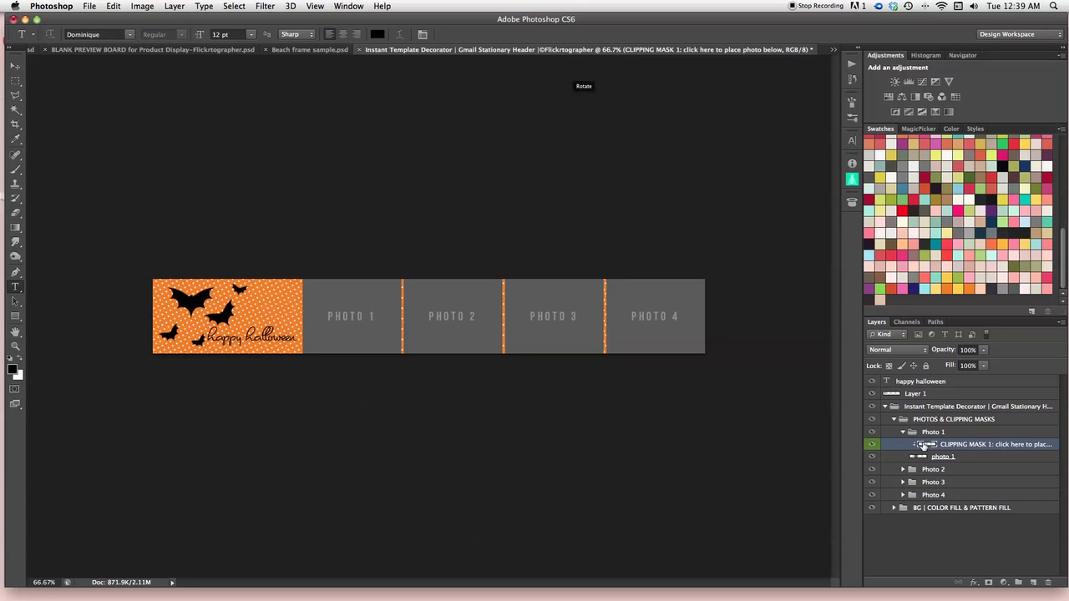
pyautogui.click(91, 8)
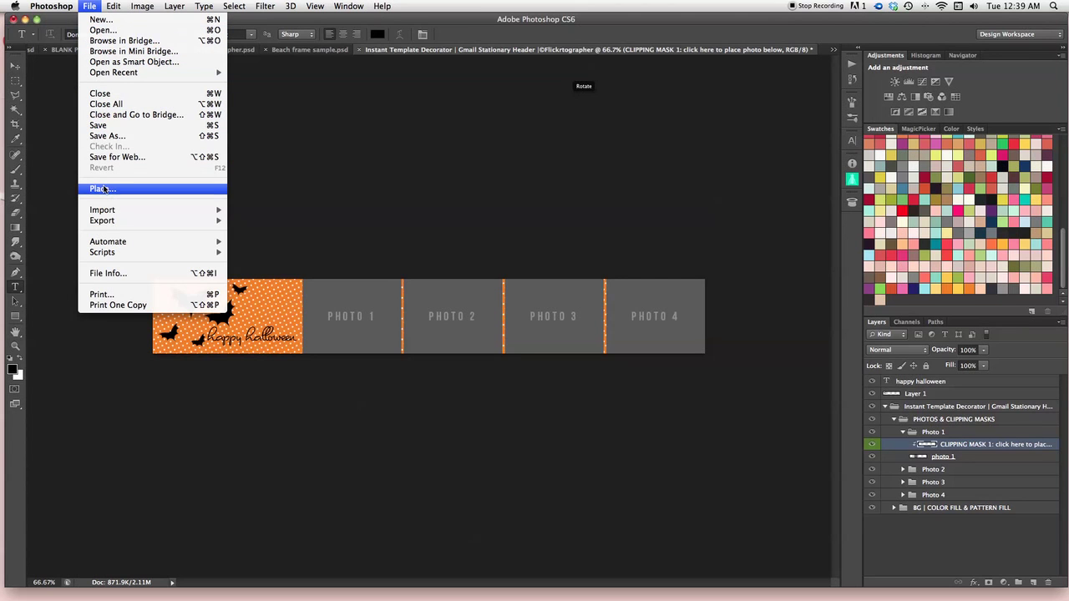
pyautogui.click(63, 179)
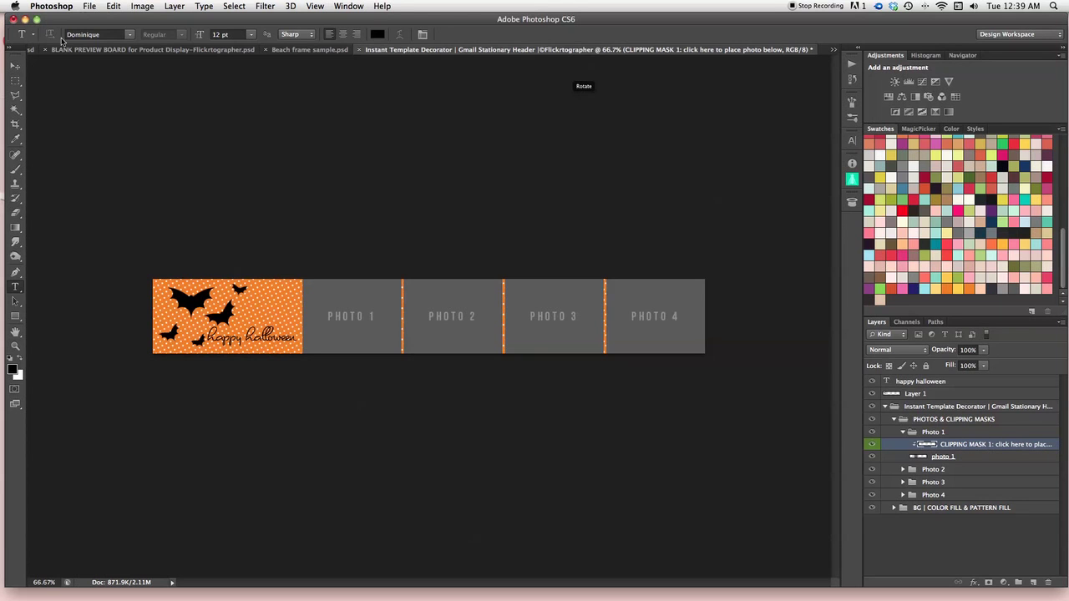
# Step: Place CJB_8705-Edit.jpg from the My photos folder into the header
pyautogui.click(90, 7)
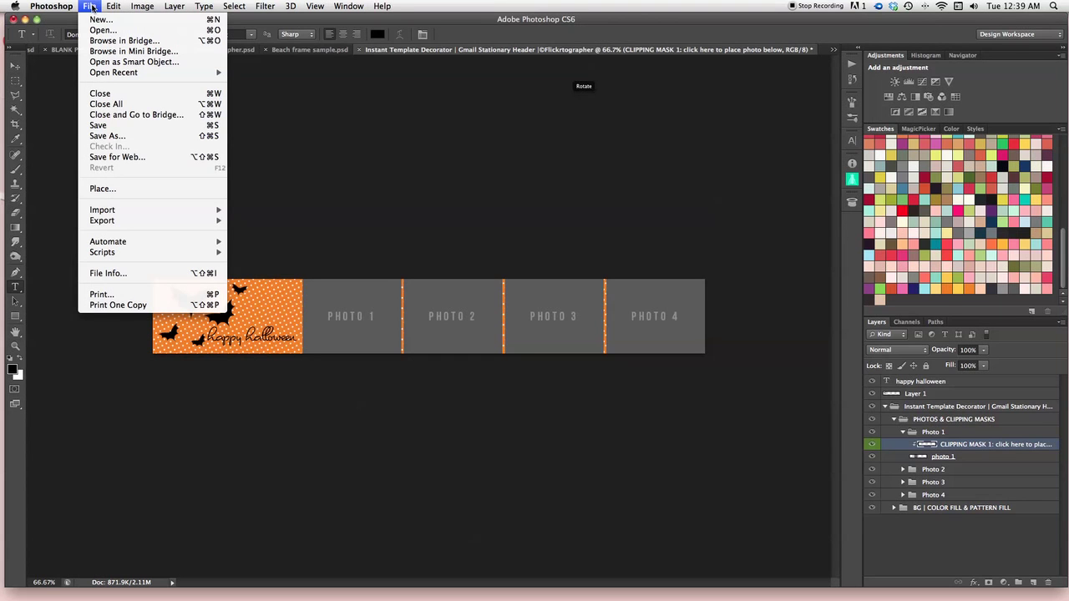
pyautogui.click(104, 190)
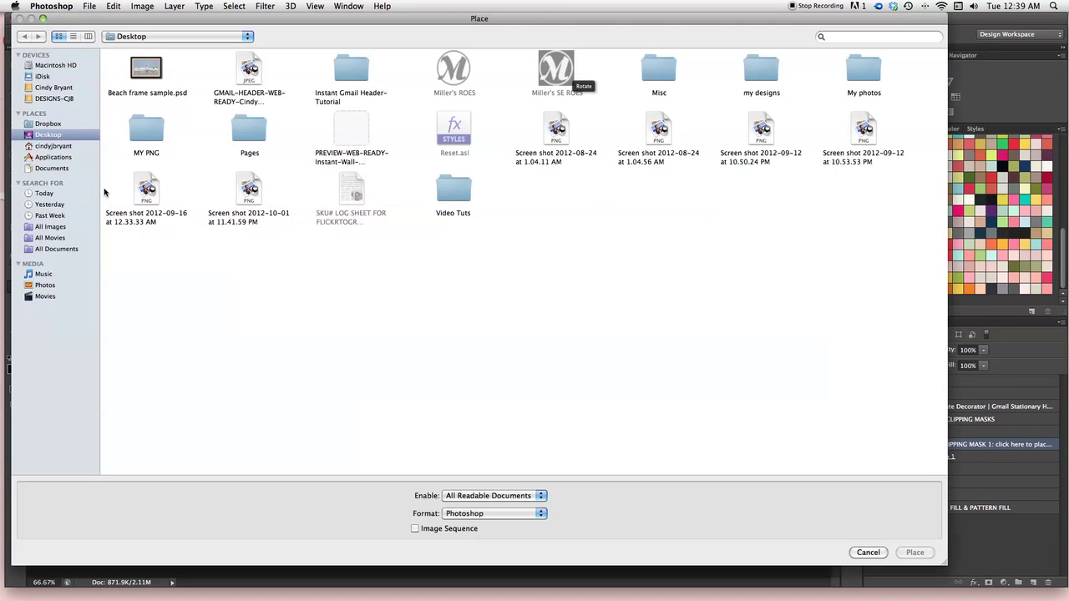
pyautogui.click(48, 88)
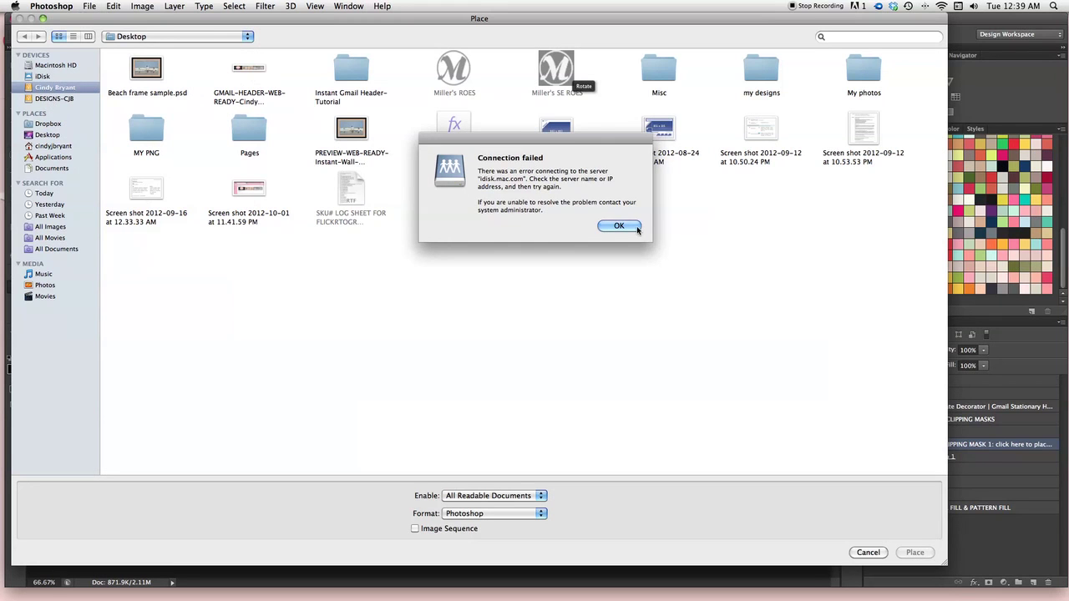
pyautogui.click(620, 225)
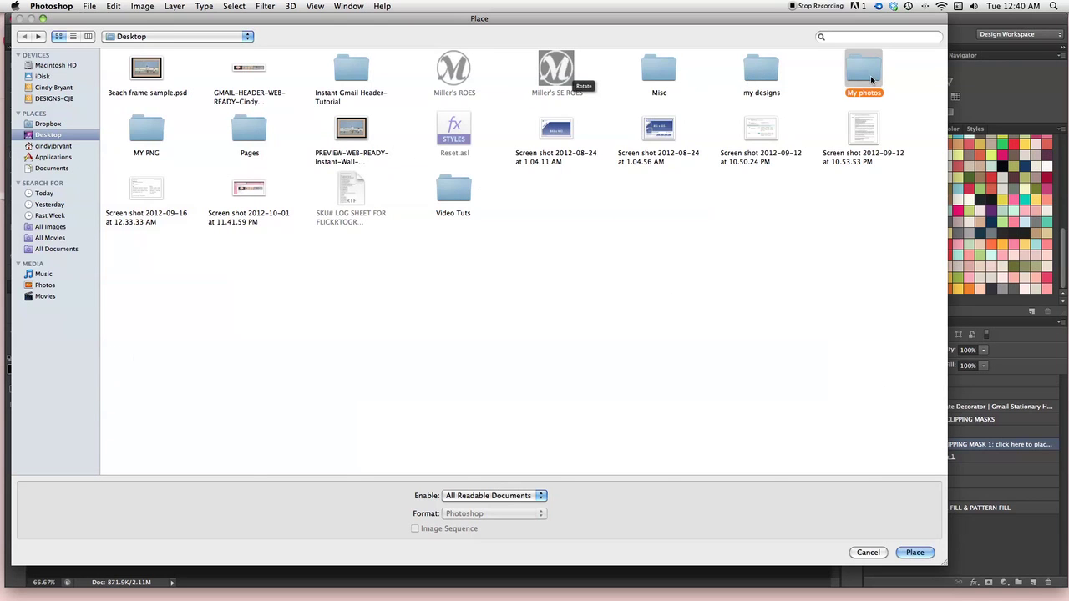
pyautogui.doubleClick(867, 76)
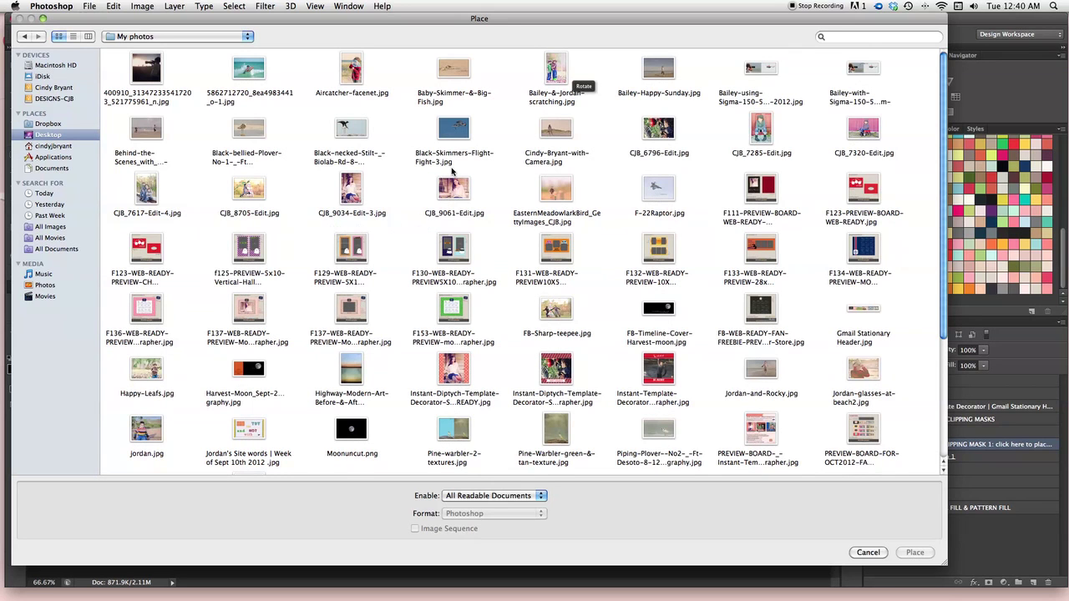
pyautogui.click(244, 195)
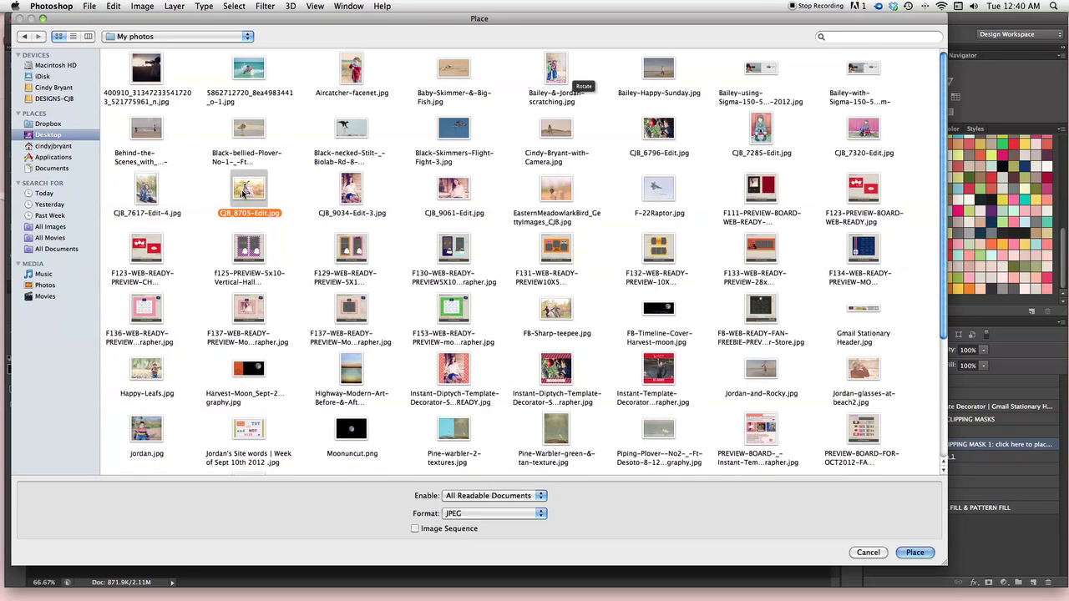
pyautogui.click(915, 552)
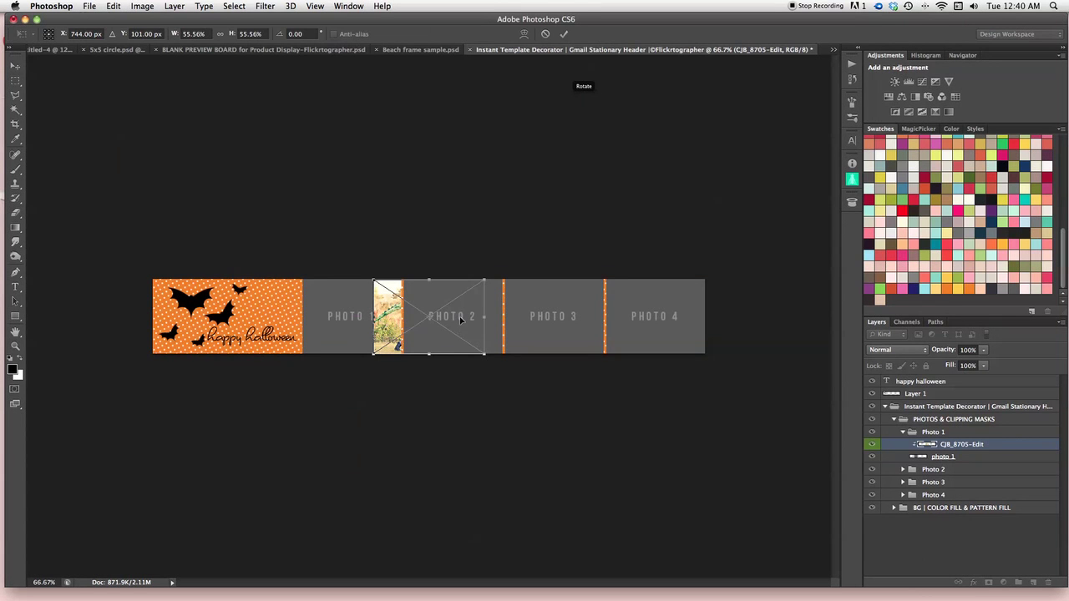
# Step: Move CJB_8705-Edit into the Photo 1 slot, scale it to about 60.56%, and commit
pyautogui.moveTo(461, 321); pyautogui.dragTo(379, 321)
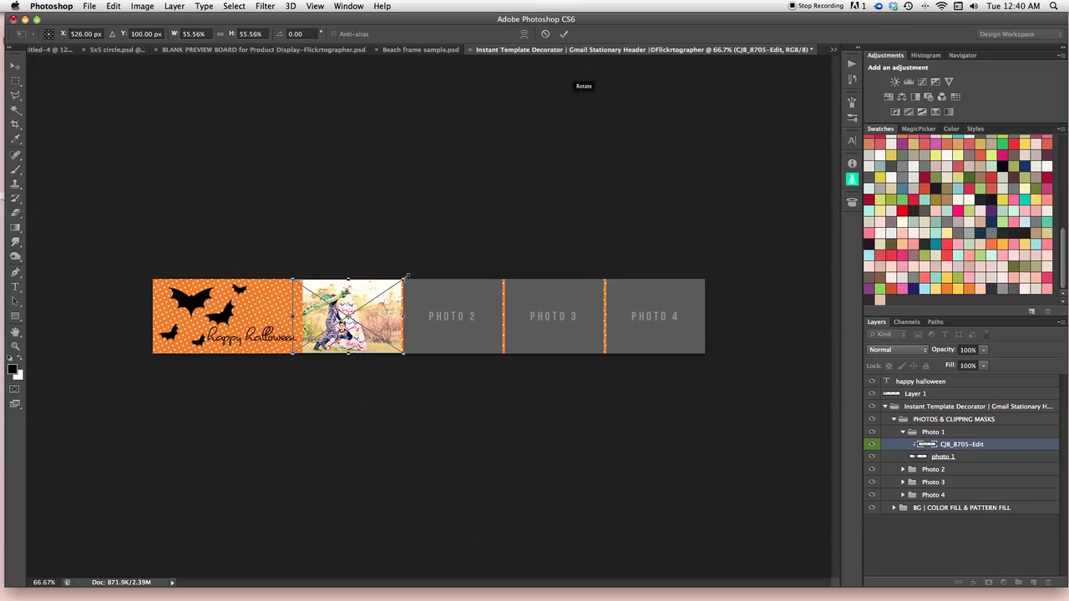
pyautogui.moveTo(407, 274); pyautogui.dragTo(409, 277)
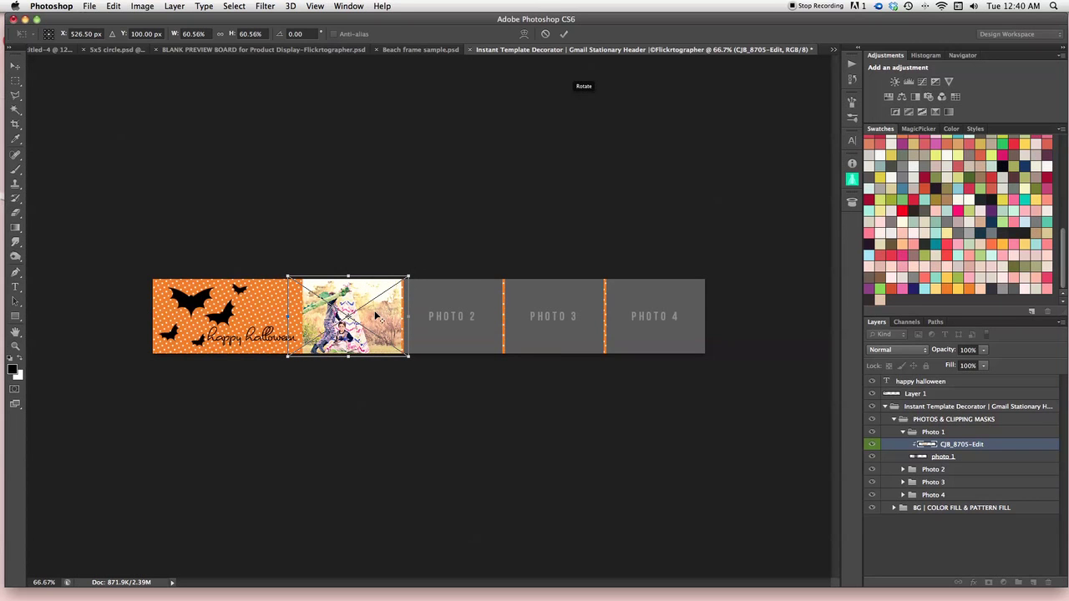
pyautogui.moveTo(375, 316); pyautogui.dragTo(375, 318)
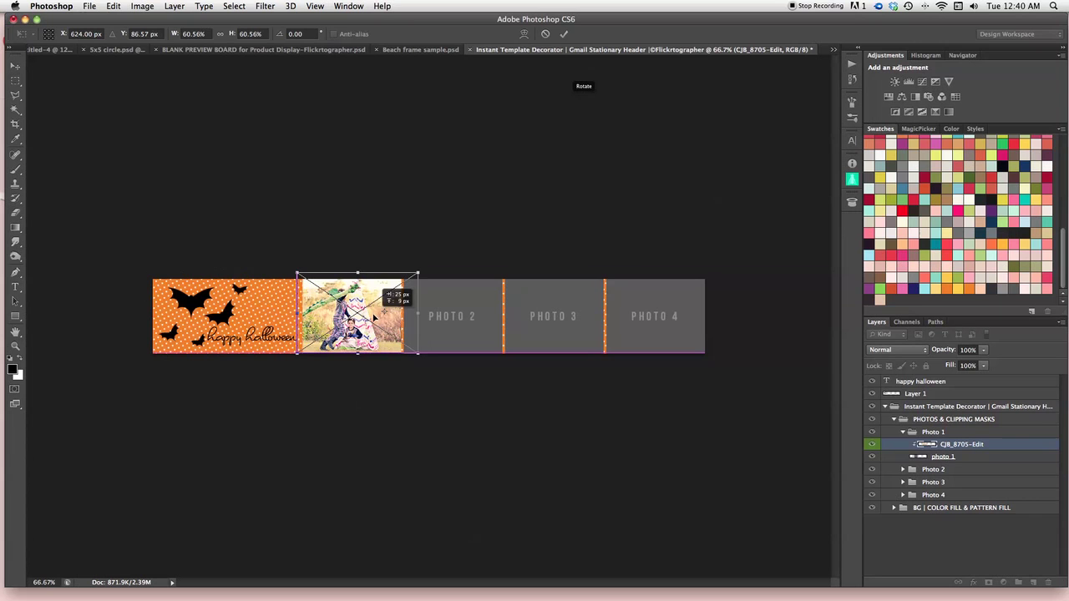
pyautogui.moveTo(372, 318); pyautogui.dragTo(376, 318)
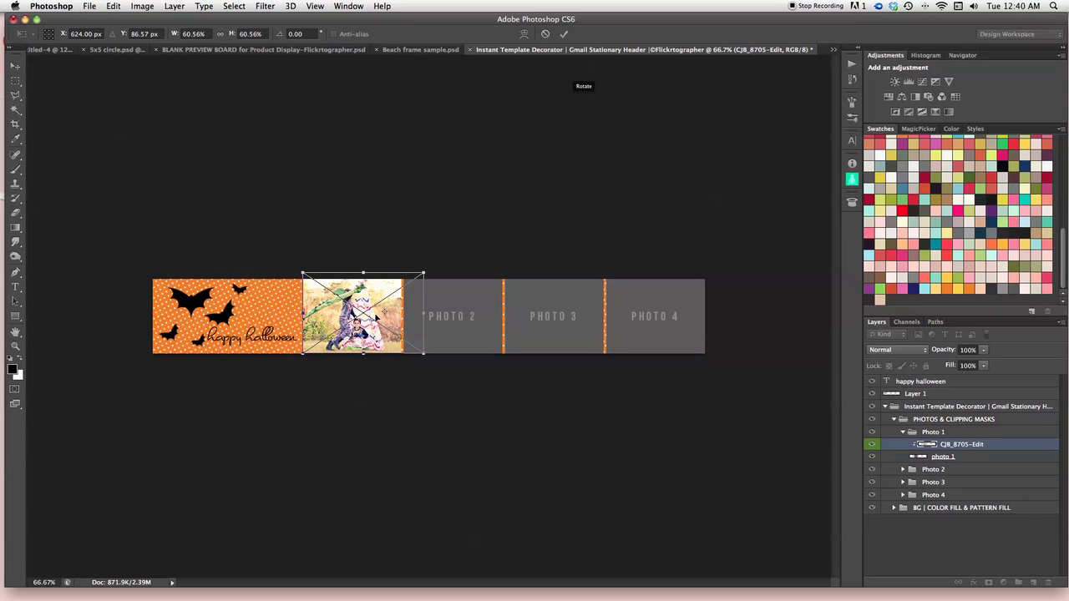
pyautogui.click(564, 34)
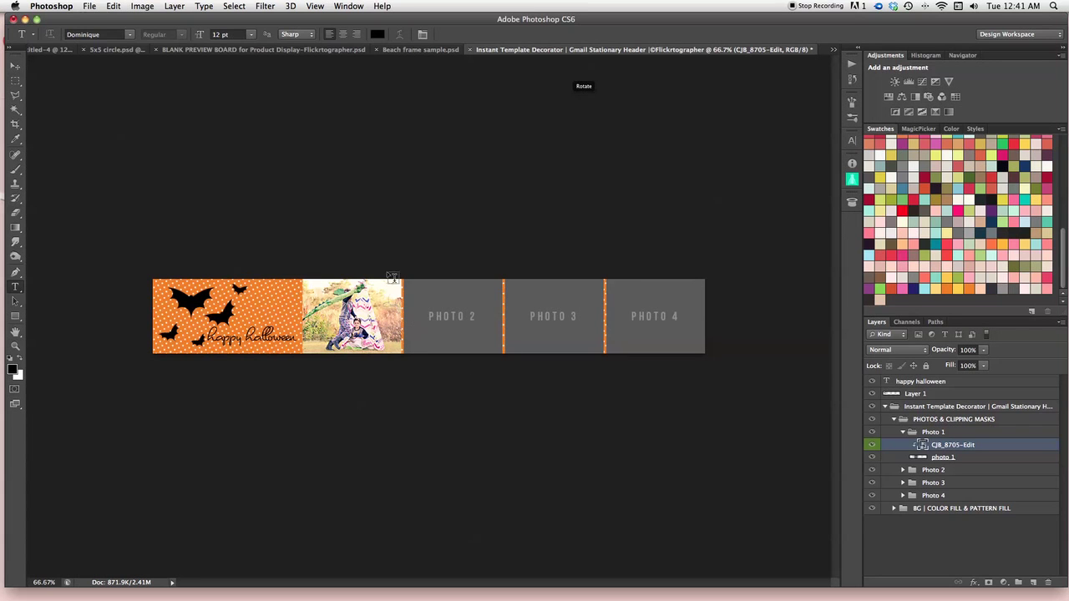
# Step: Collapse the Photo 1 group, expand Photo 2 and select its CLIPPING MASK 2 layer
pyautogui.click(902, 433)
pyautogui.click(902, 445)
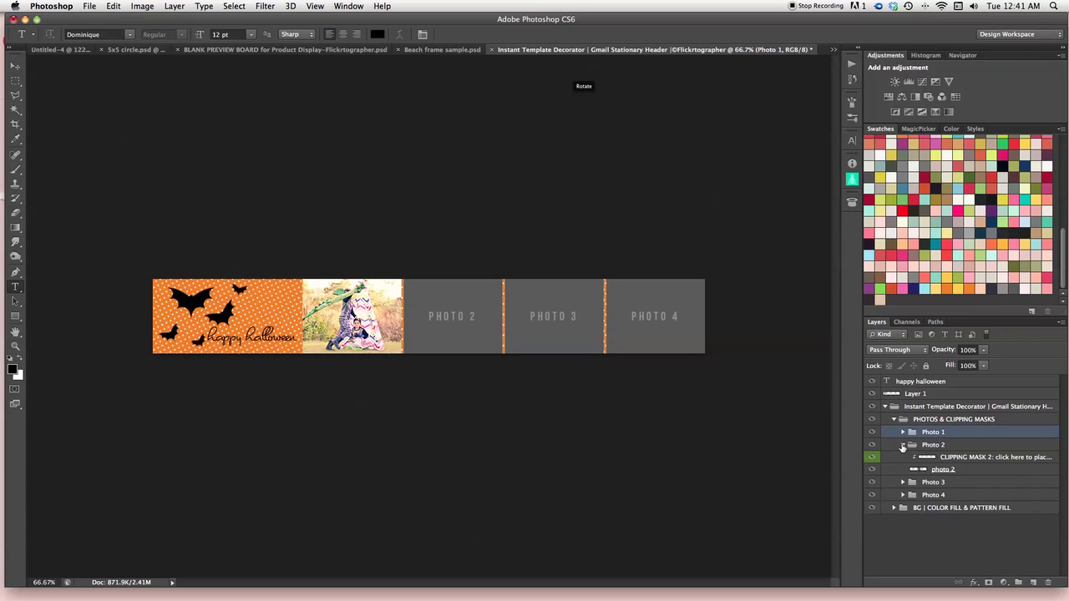
pyautogui.click(930, 458)
pyautogui.moveTo(930, 459); pyautogui.dragTo(608, 387)
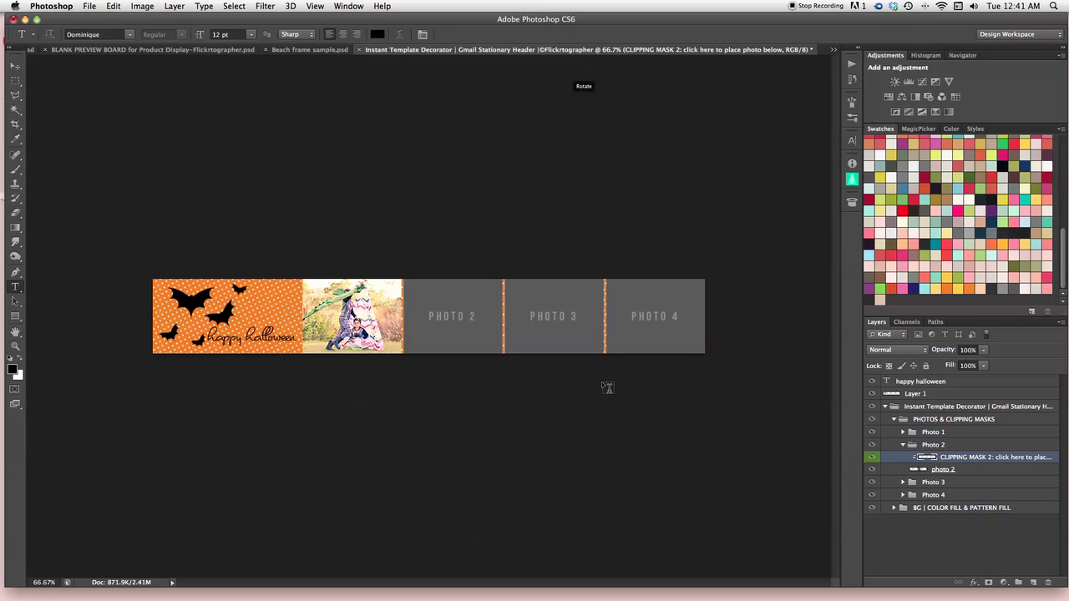
# Step: Place Jordan-glasses-at-beach2.jpg above CLIPPING MASK 2 with File > Place
pyautogui.click(87, 7)
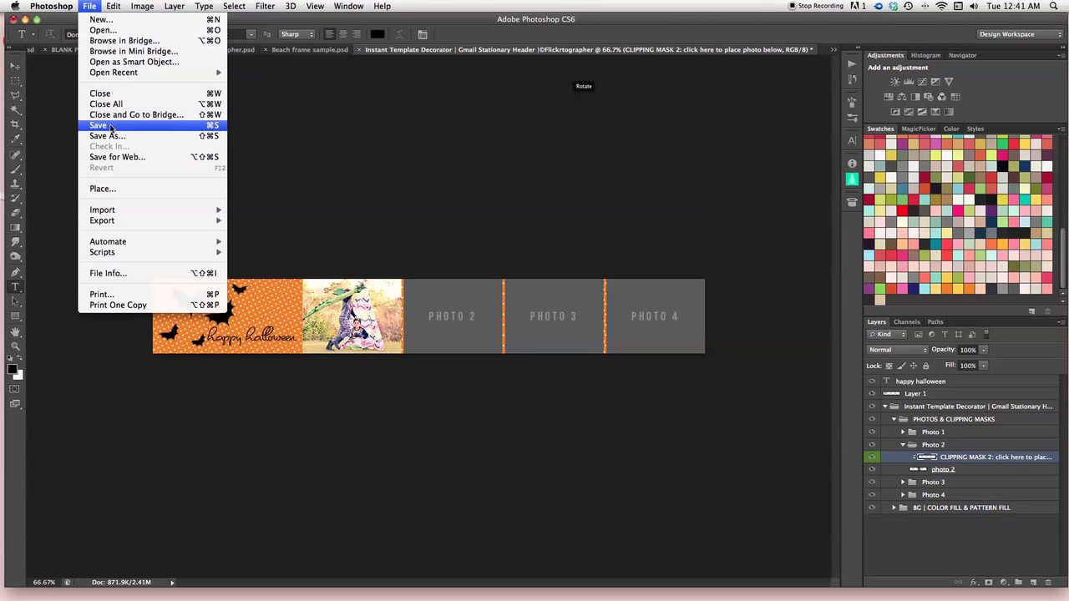
pyautogui.click(103, 189)
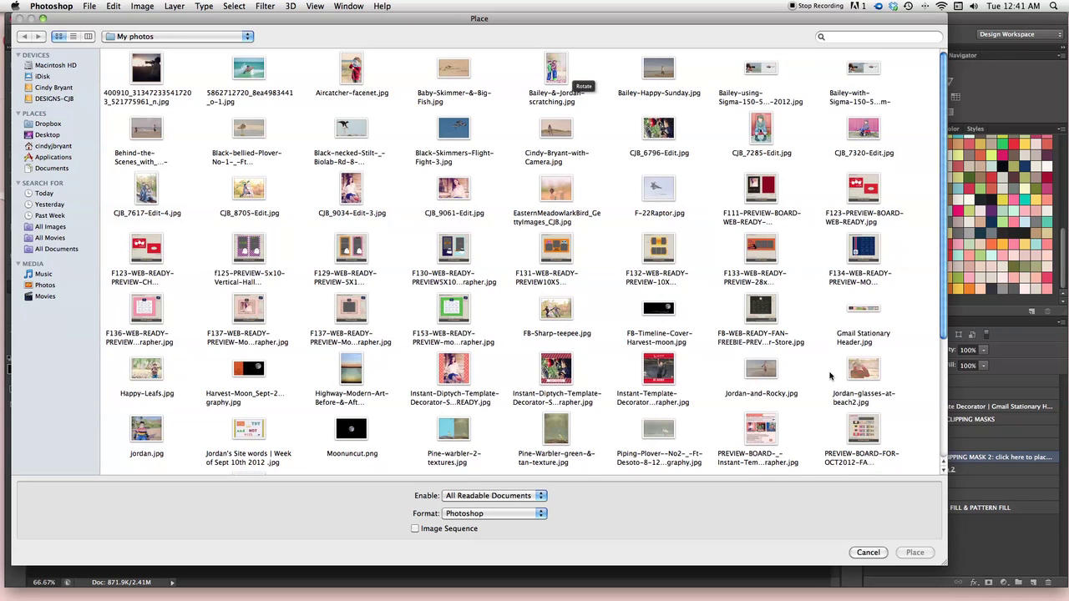
pyautogui.click(860, 375)
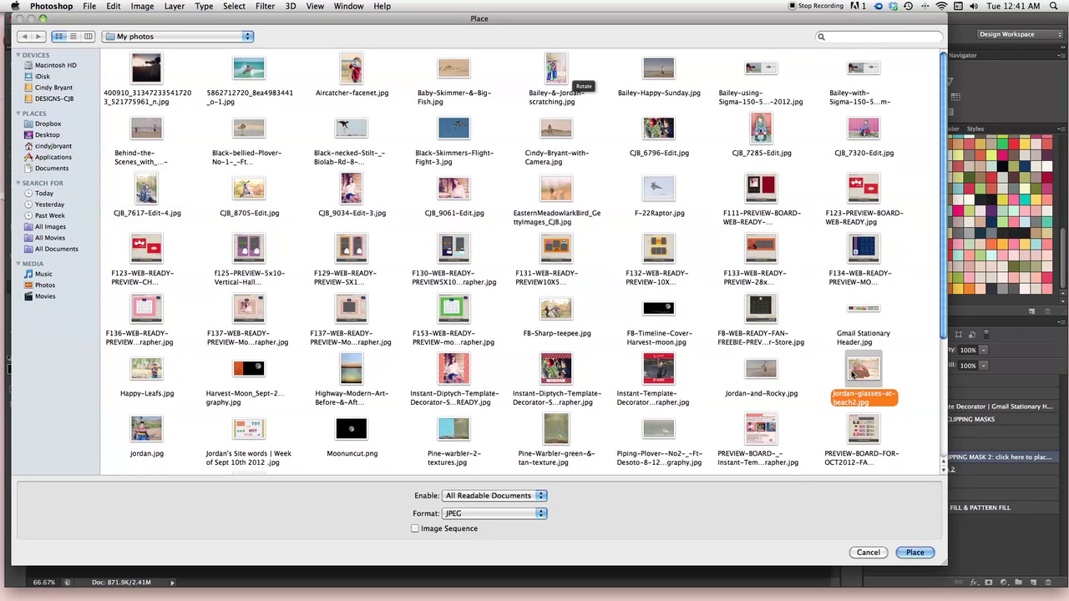
pyautogui.click(915, 551)
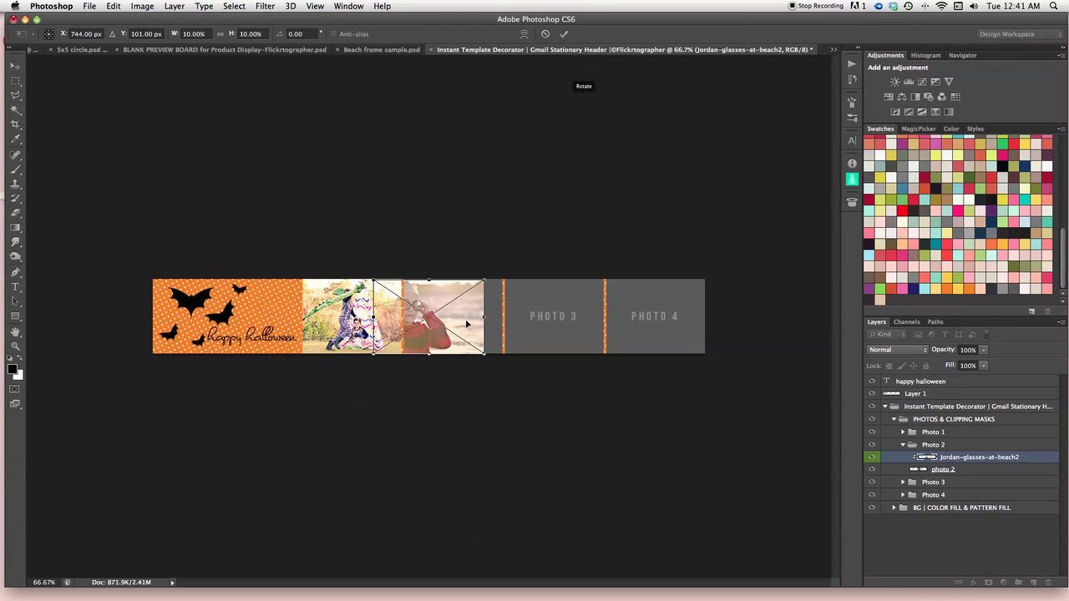
# Step: Move the beach photo to X 820 px, enlarge it to about 10.33%, and commit
pyautogui.moveTo(469, 323); pyautogui.dragTo(495, 323)
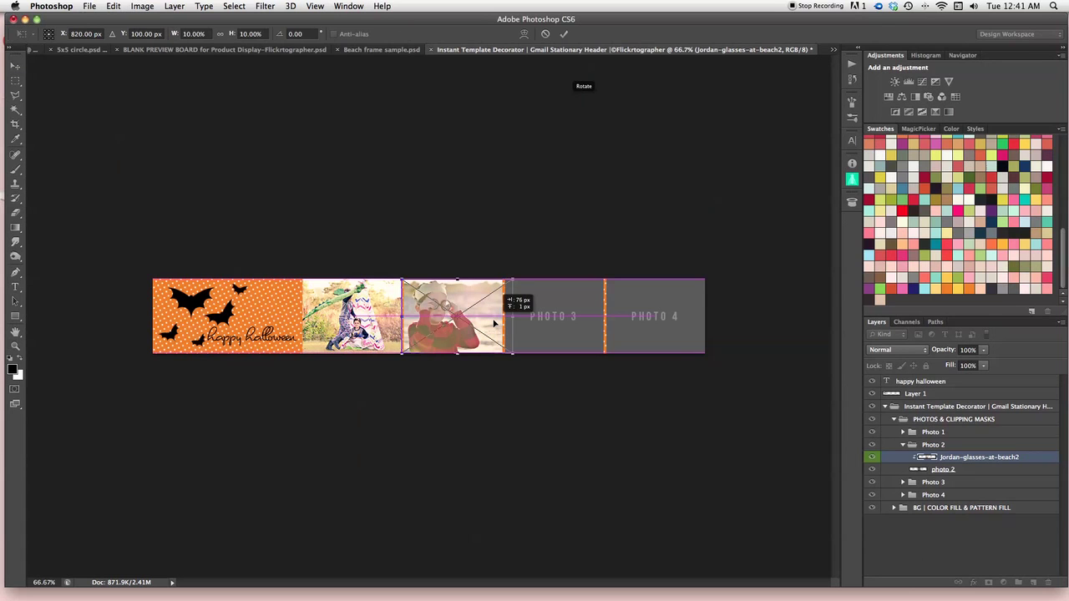
pyautogui.moveTo(494, 323); pyautogui.dragTo(495, 323)
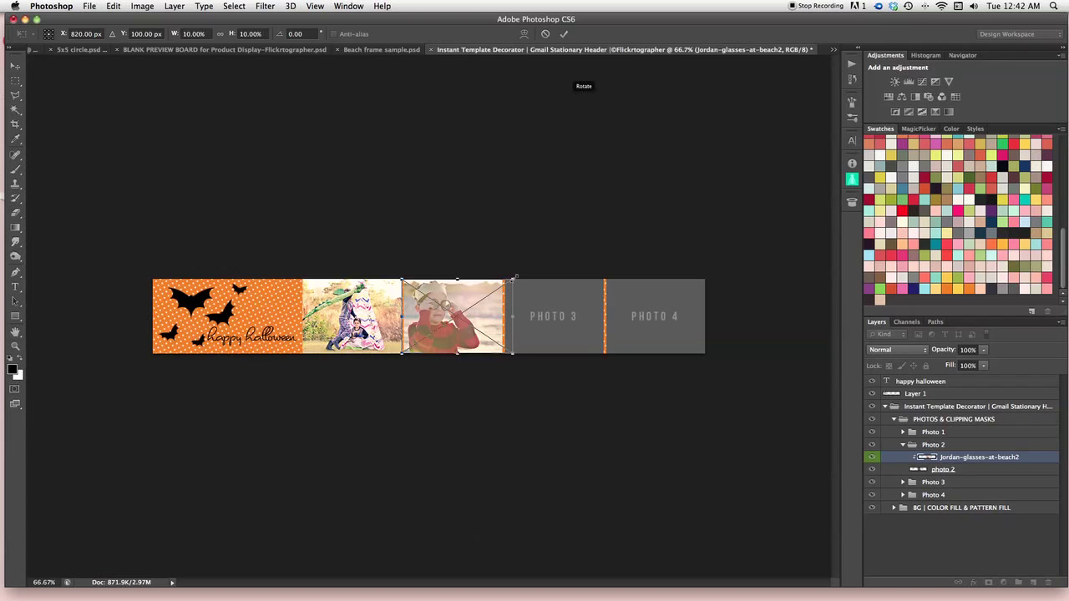
pyautogui.moveTo(515, 277); pyautogui.dragTo(515, 277)
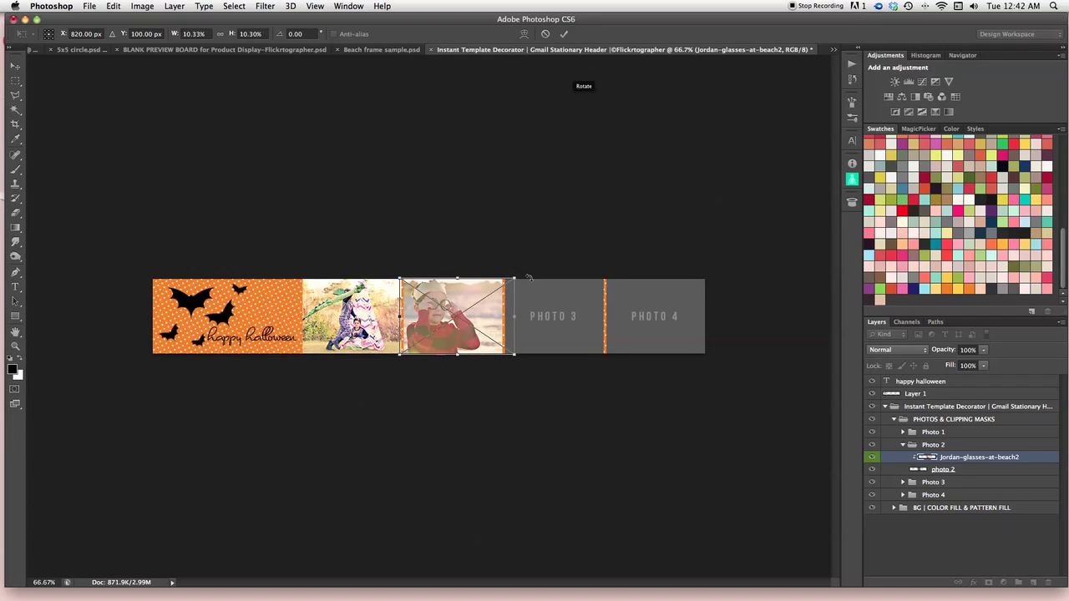
pyautogui.click(565, 34)
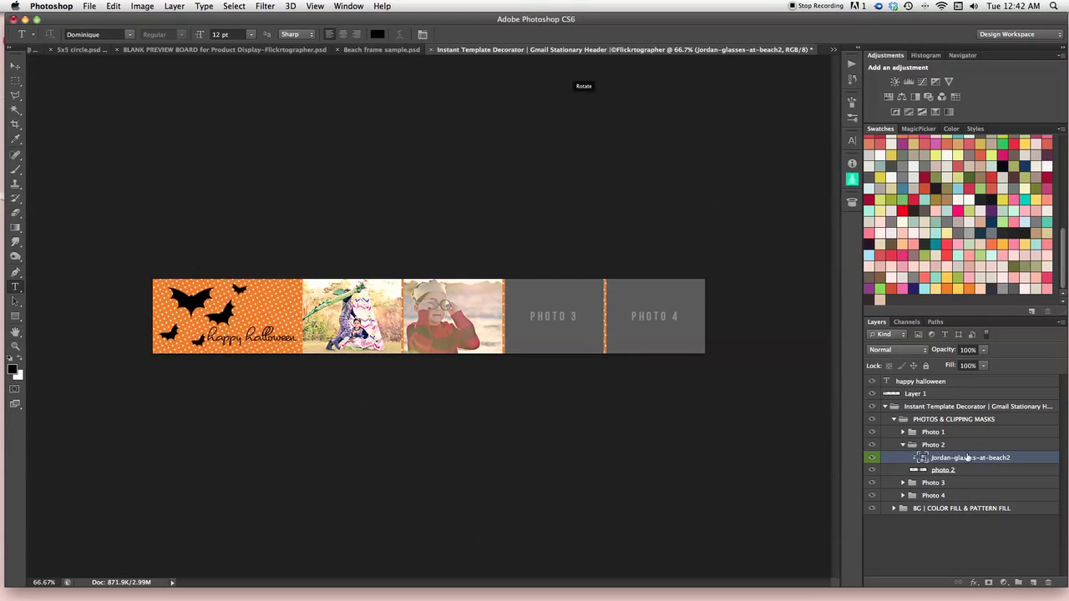
# Step: Collapse the Photo 2 group, expand Photo 3 and select its CLIPPING MASK 3 layer
pyautogui.click(903, 445)
pyautogui.click(903, 458)
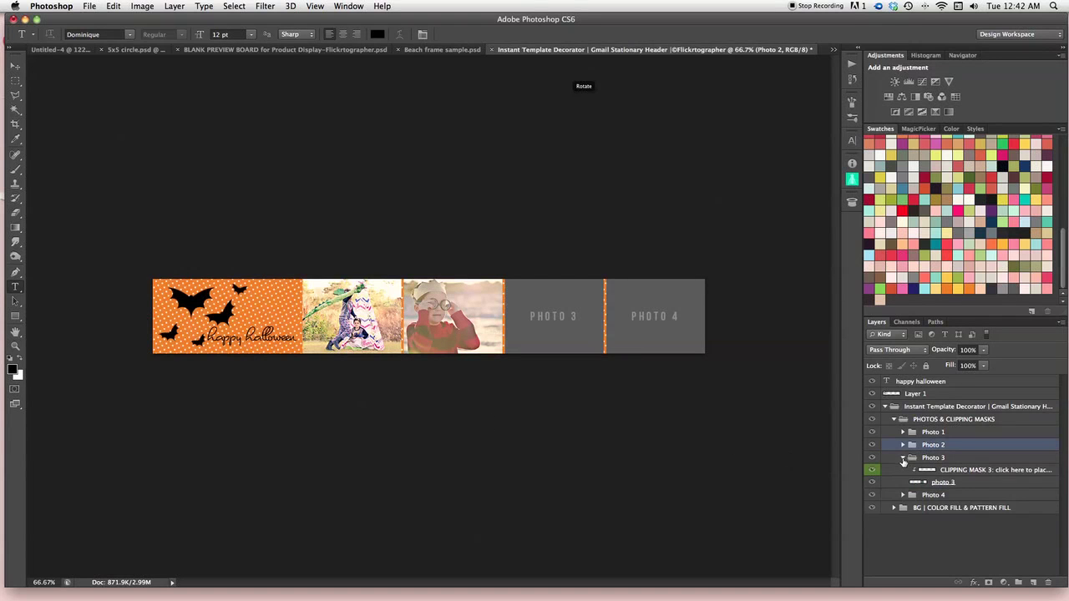
pyautogui.click(927, 470)
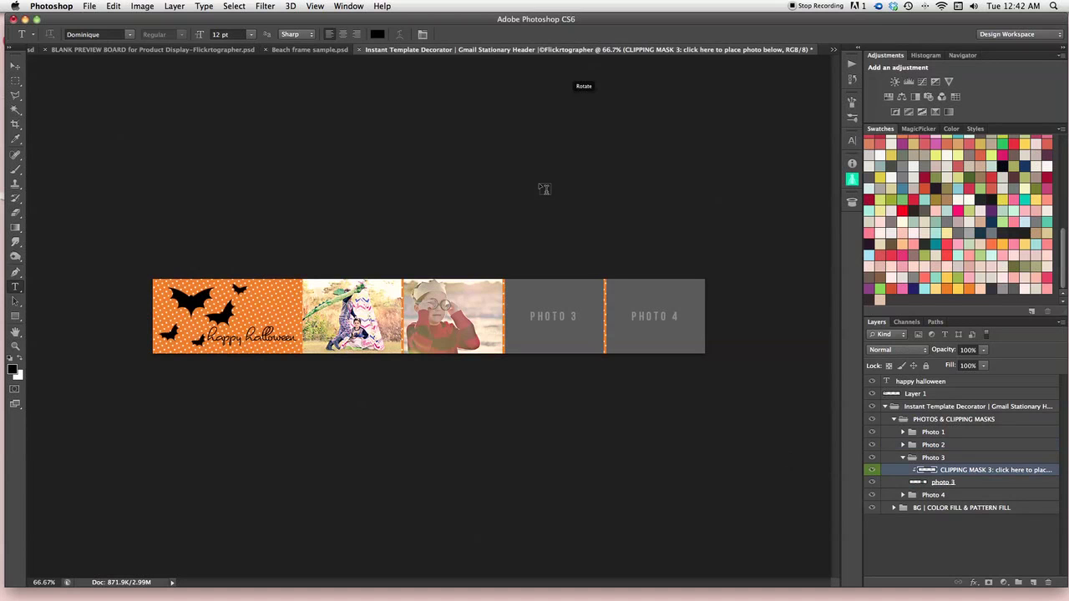
# Step: Place Happy-Leafs.jpg from the My photos folder with File > Place
pyautogui.click(89, 6)
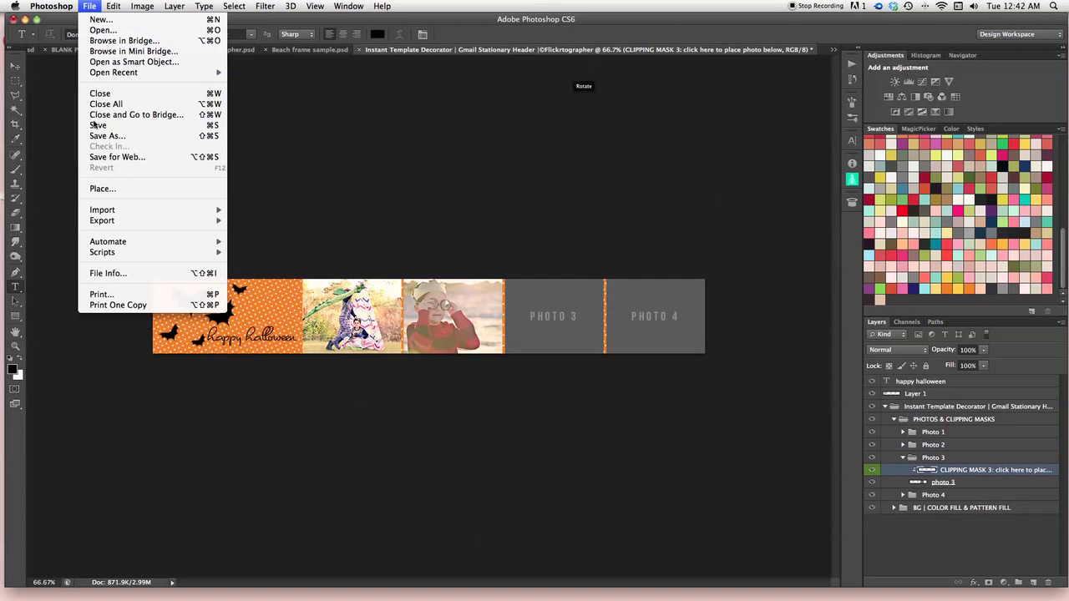
pyautogui.click(99, 188)
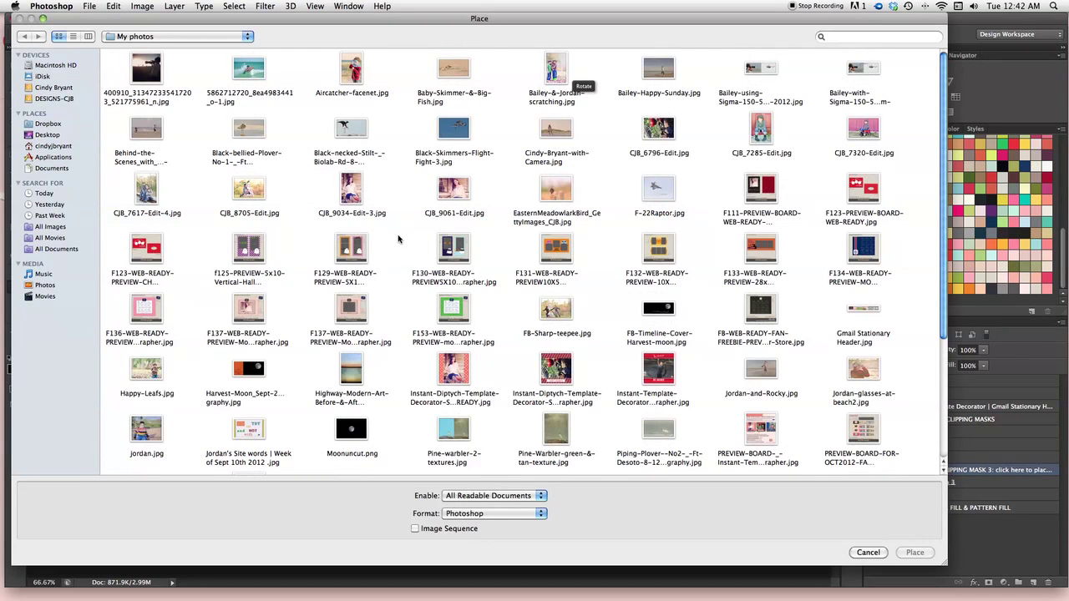
pyautogui.scroll(-3, 398, 240)
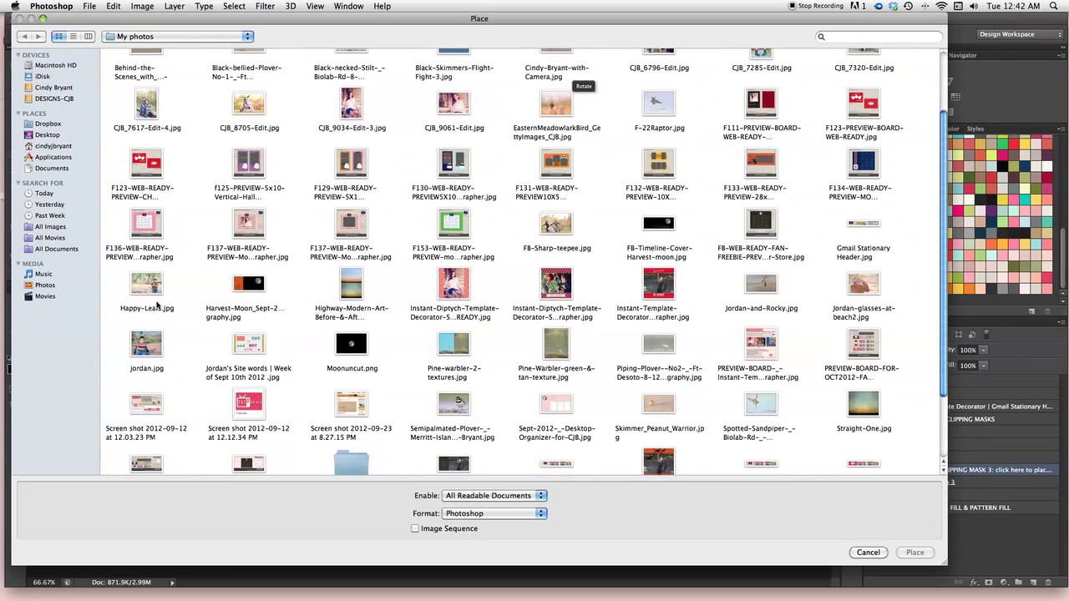
pyautogui.click(146, 286)
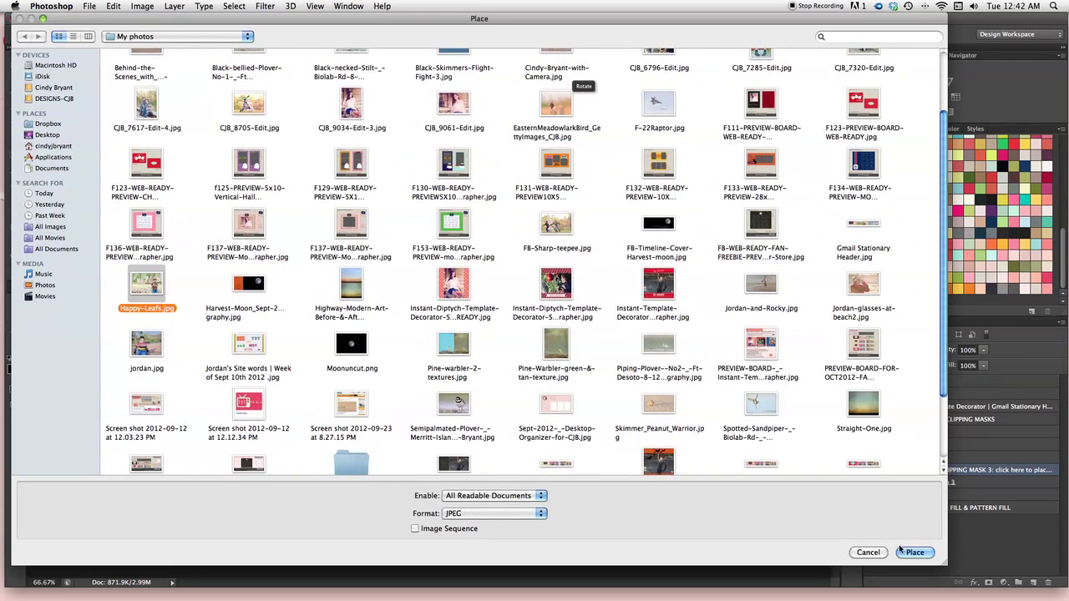
pyautogui.click(913, 553)
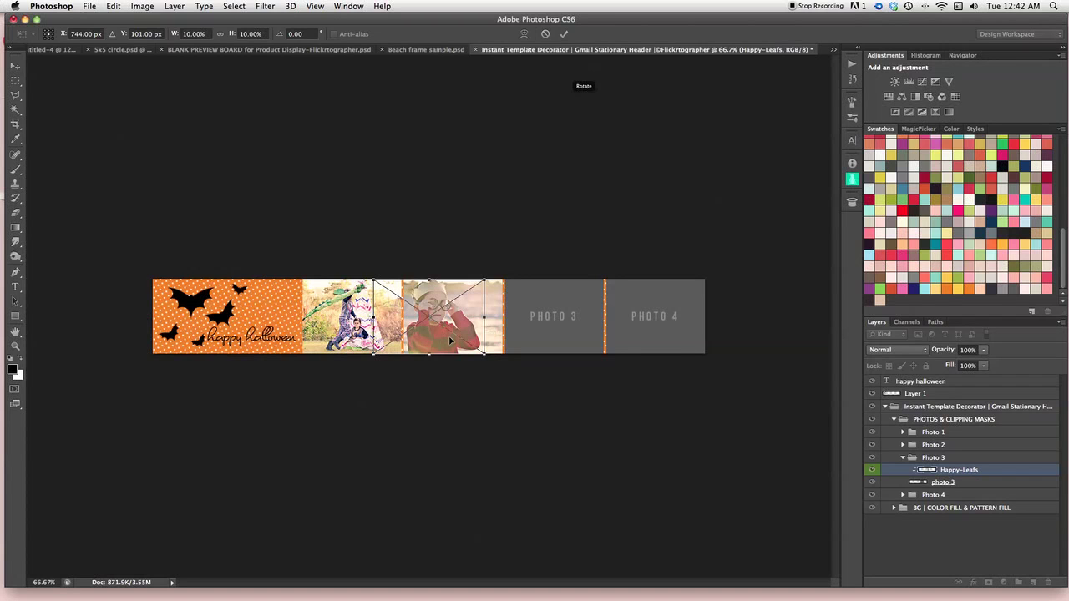
# Step: Move the Happy-Leafs photo onto the third slot, scale it to about 11.4%, and commit
pyautogui.moveTo(449, 340); pyautogui.dragTo(567, 338)
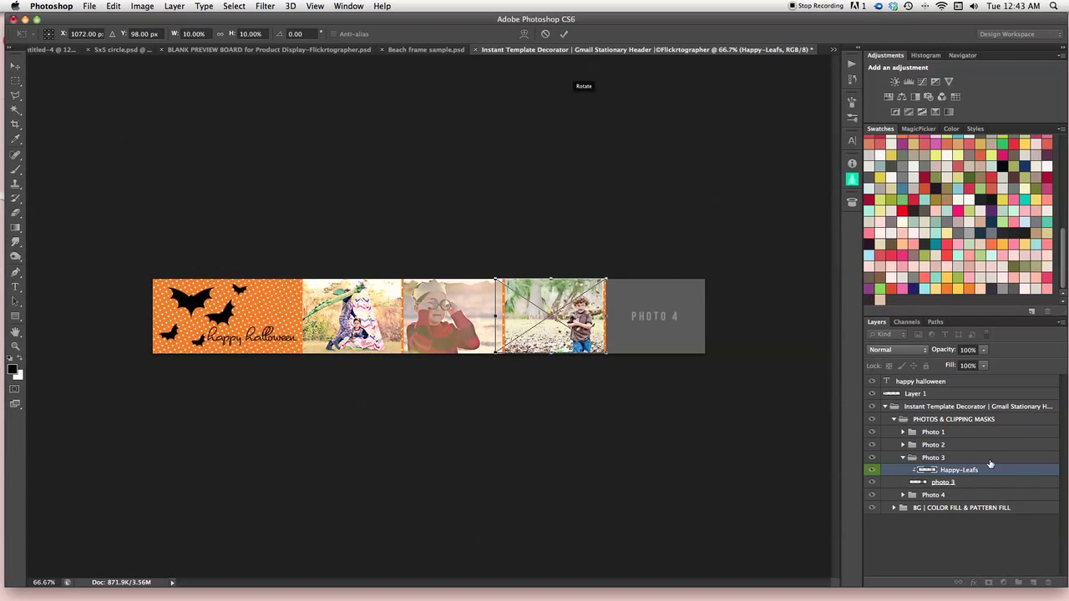
pyautogui.click(1060, 322)
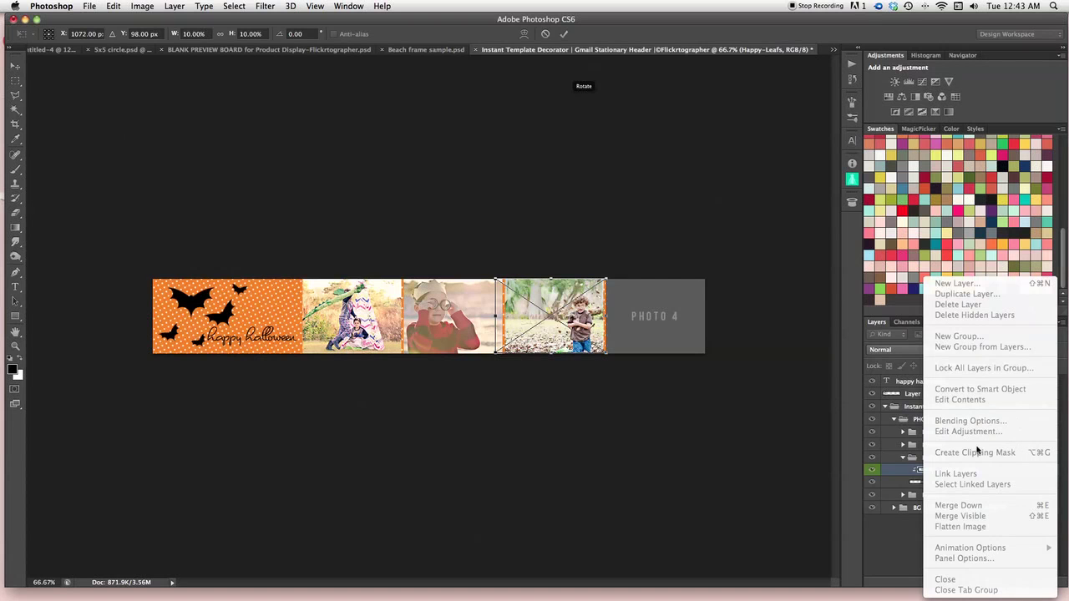
pyautogui.click(836, 483)
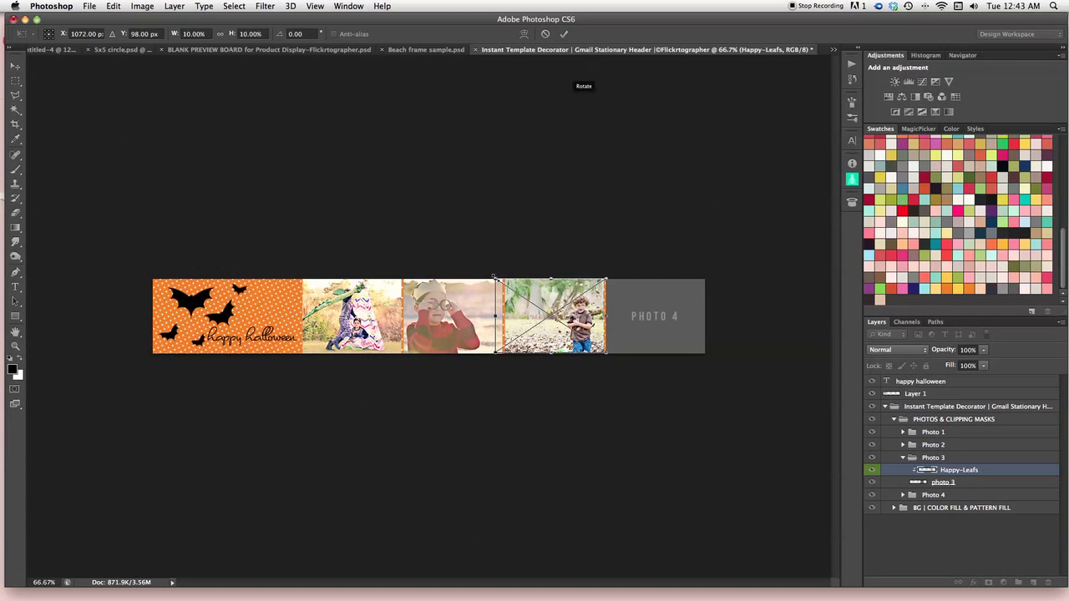
pyautogui.moveTo(492, 275); pyautogui.dragTo(486, 271)
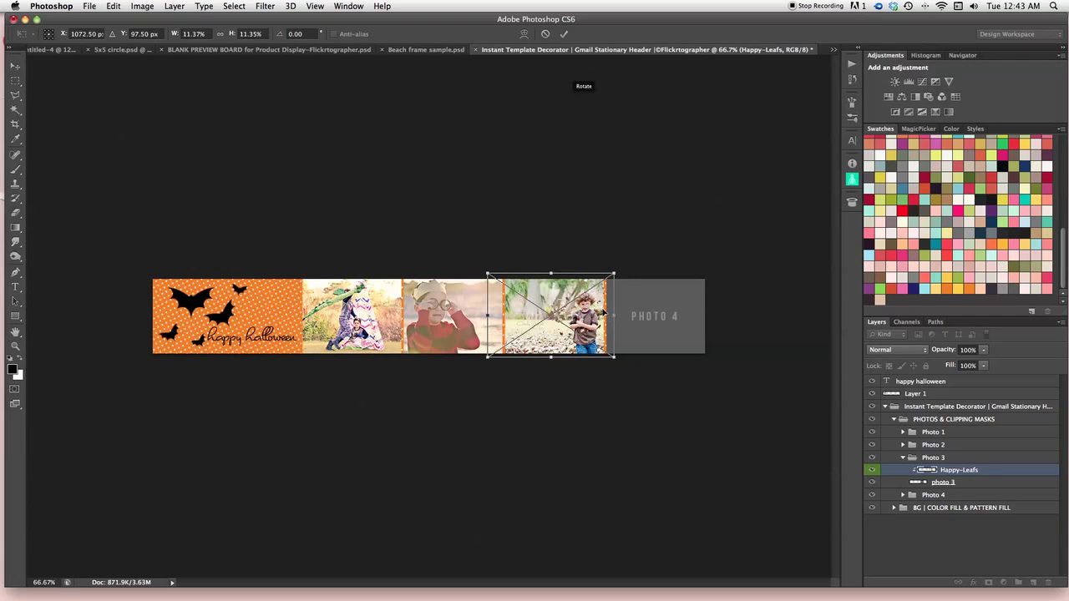
pyautogui.moveTo(608, 290); pyautogui.dragTo(597, 287)
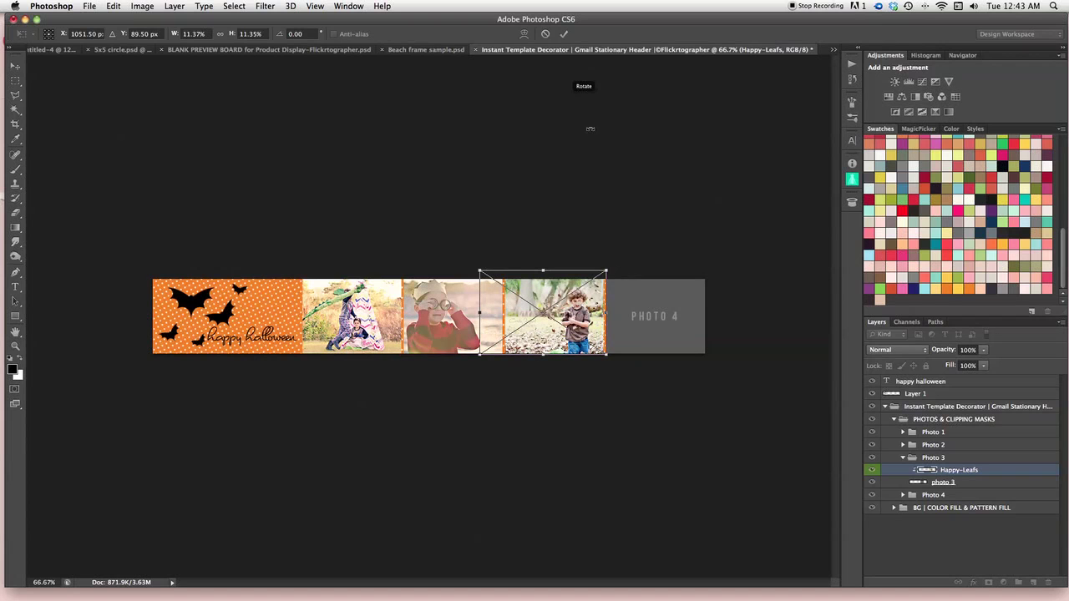
pyautogui.click(563, 35)
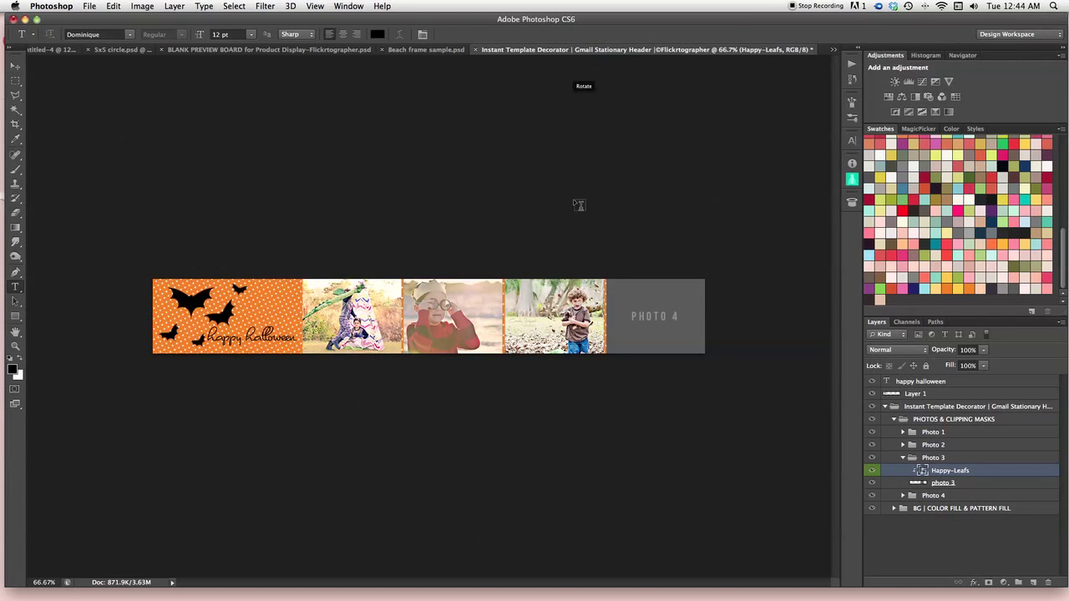
# Step: Collapse the Photo 3 group, expand Photo 4 and select its CLIPPING MASK 4 layer
pyautogui.click(902, 457)
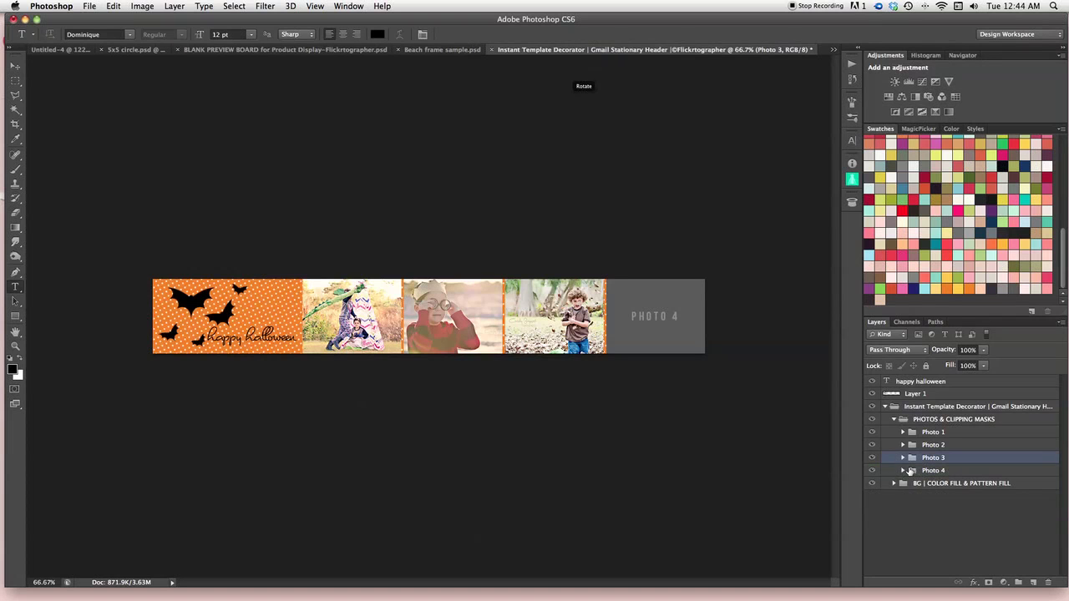
pyautogui.click(903, 470)
pyautogui.click(923, 484)
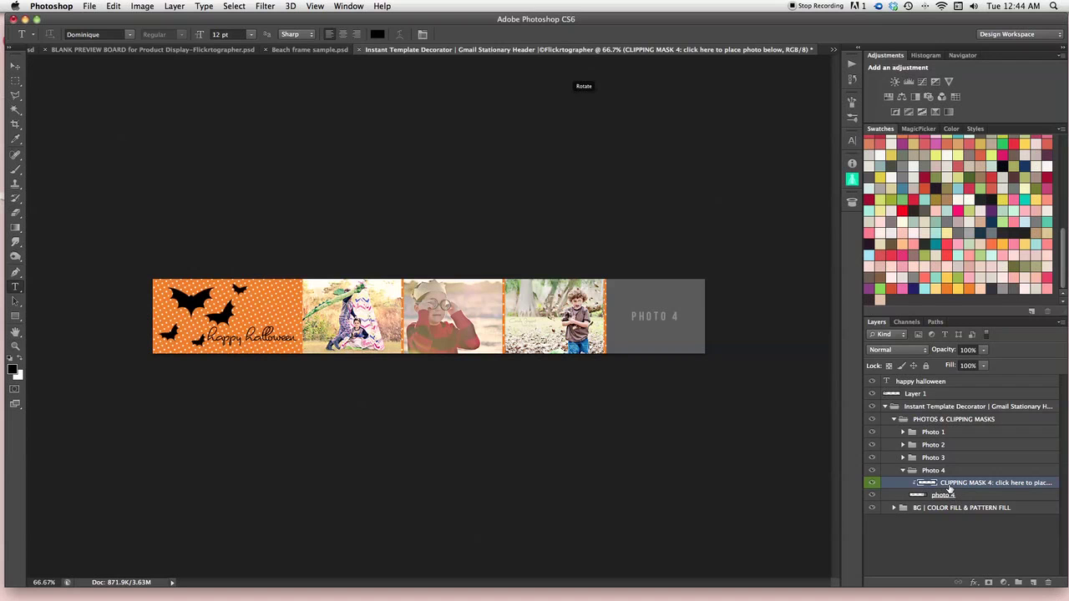
# Step: Place CJB_7320-Edit.jpg above CLIPPING MASK 4 with File > Place
pyautogui.click(89, 6)
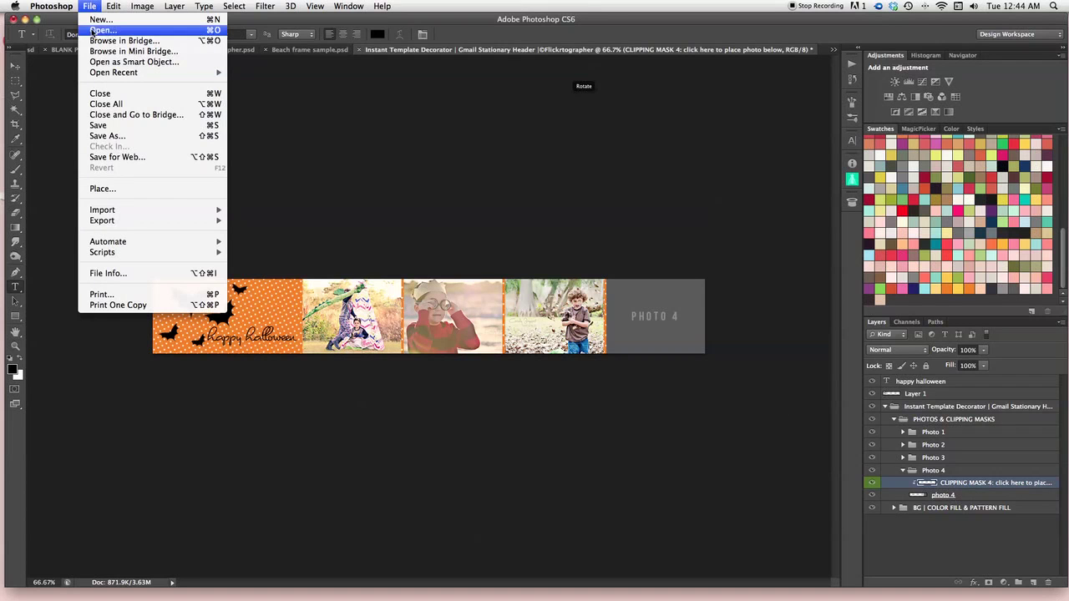
pyautogui.click(94, 188)
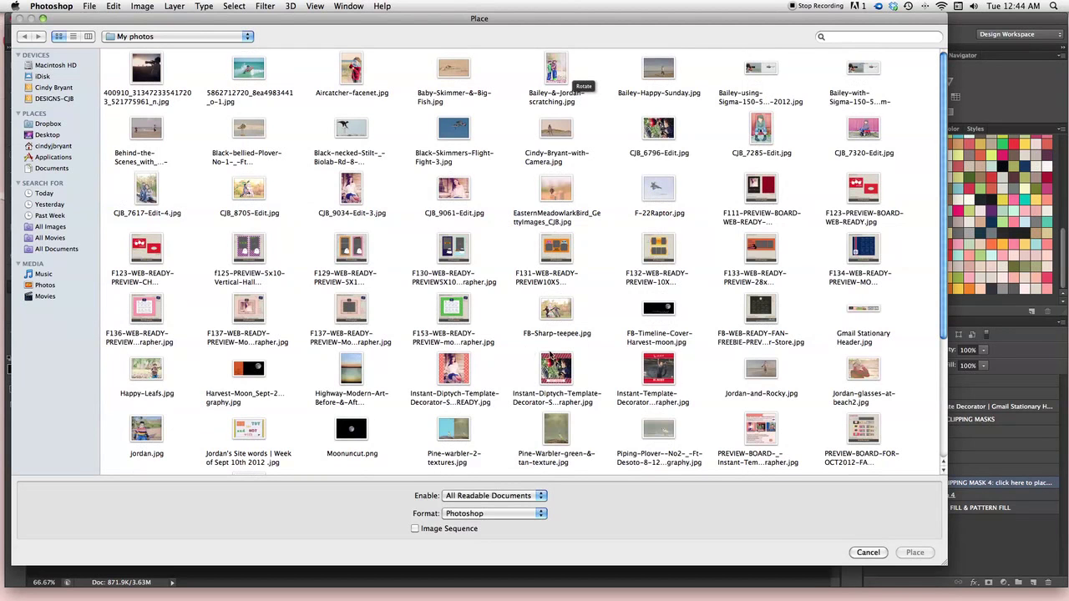
pyautogui.scroll(-5, 609, 359)
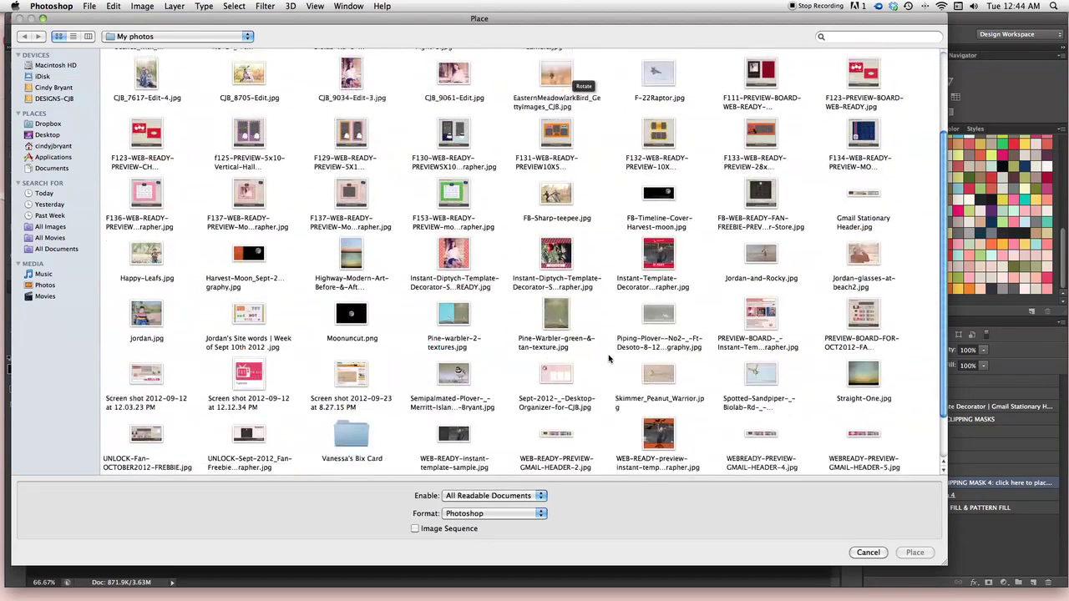
pyautogui.scroll(5, 609, 359)
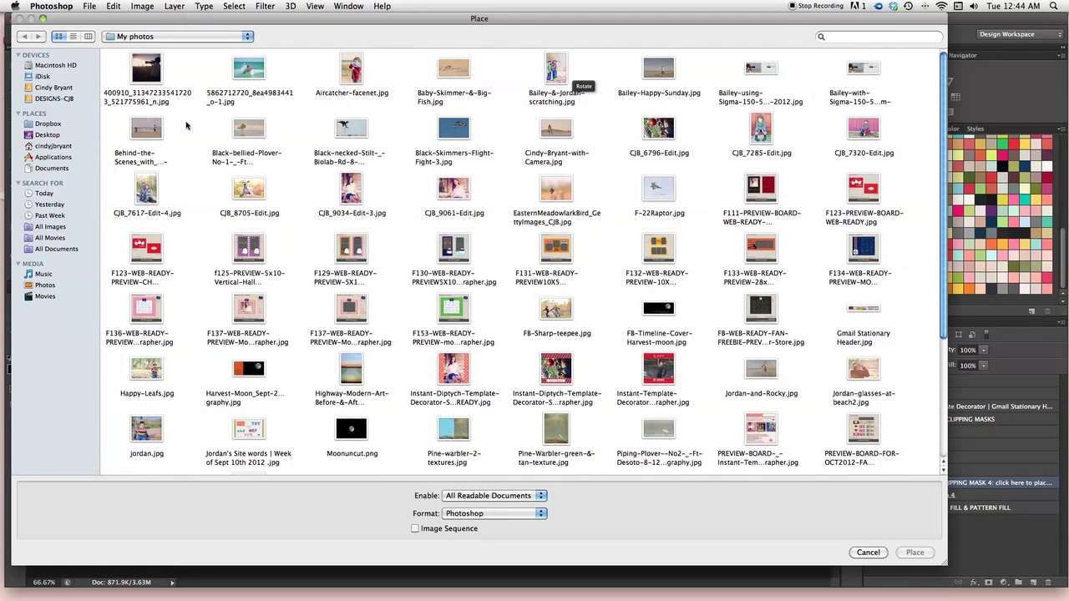
pyautogui.click(857, 153)
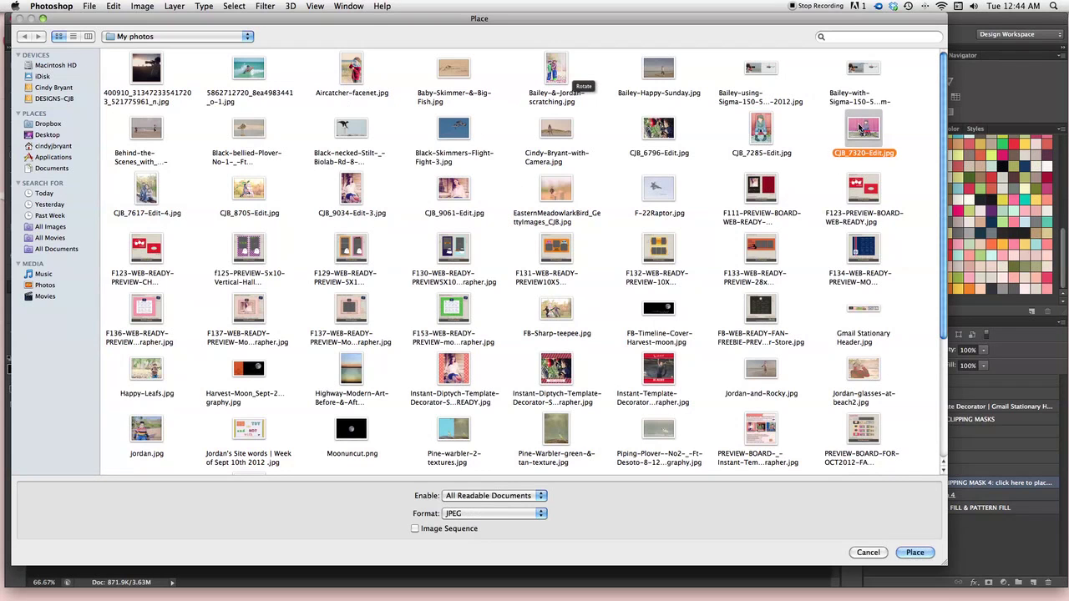
pyautogui.click(915, 553)
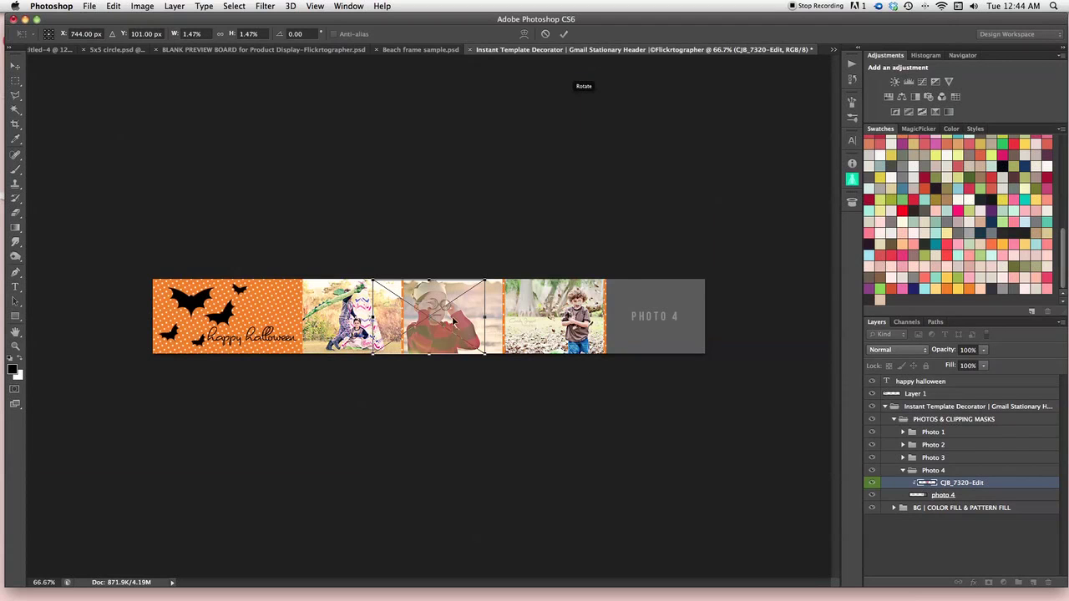
# Step: Move the wagon photo onto the fourth slot, enlarge it slightly, and nudge it with arrow keys
pyautogui.moveTo(455, 320); pyautogui.dragTo(677, 321)
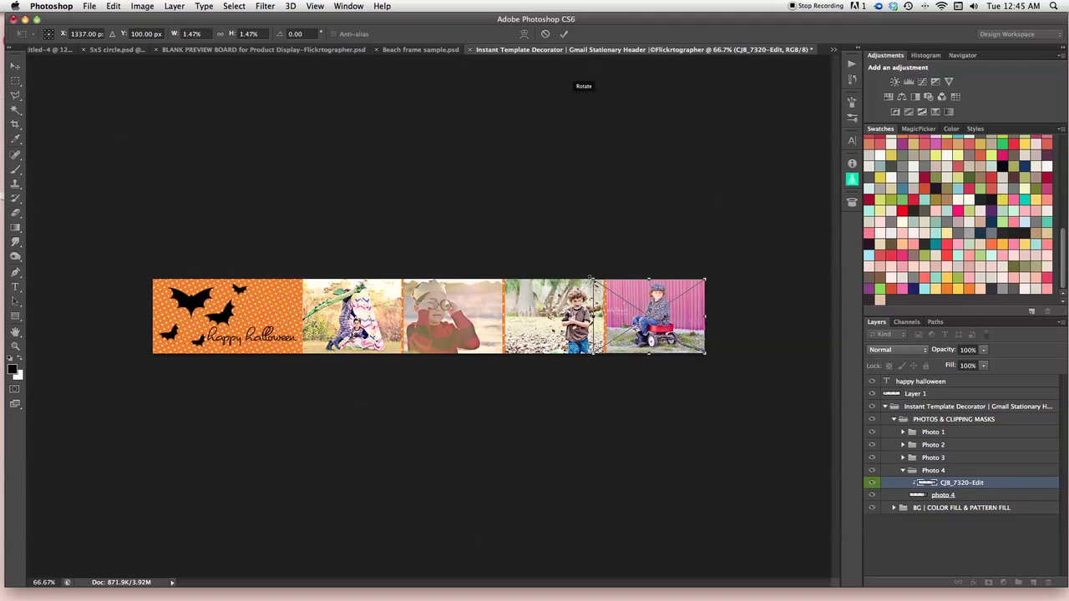
pyautogui.moveTo(591, 280); pyautogui.dragTo(589, 277)
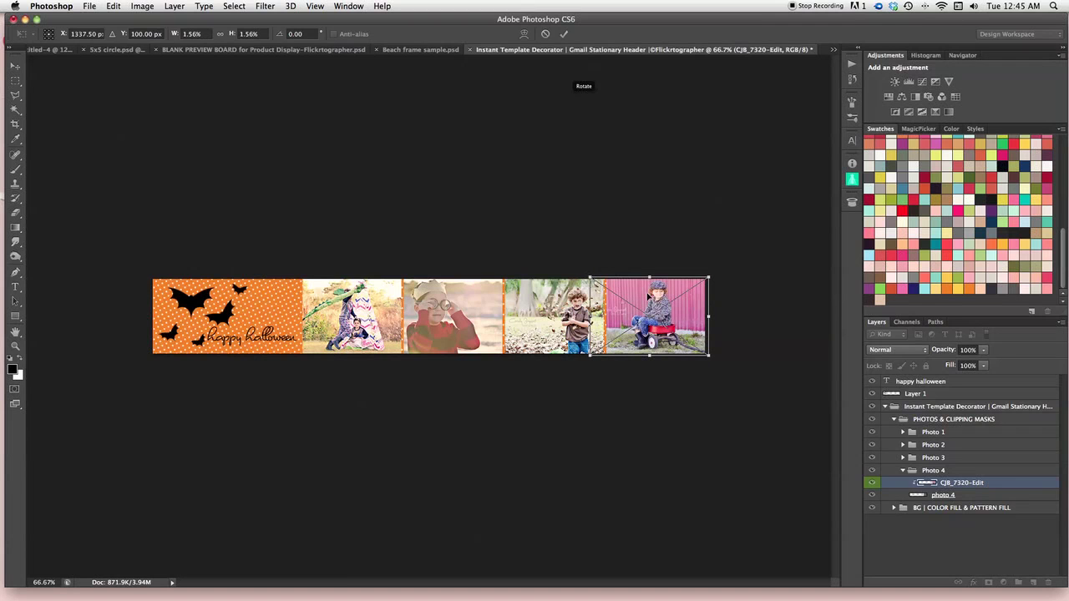
pyautogui.press('Down')
pyautogui.press('Down')
pyautogui.press('Down')
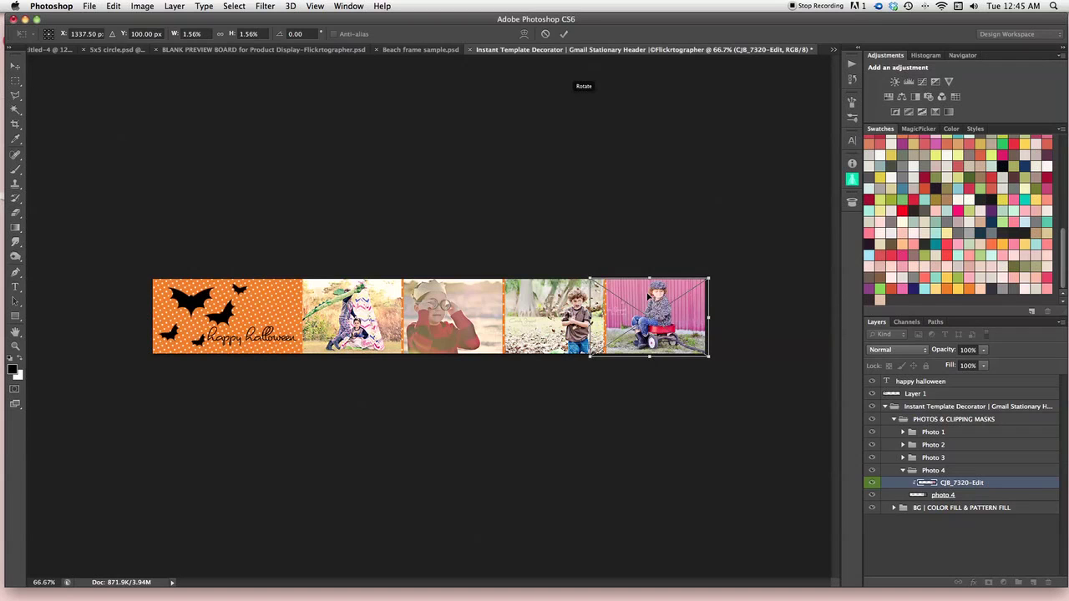
pyautogui.press('Left')
pyautogui.press('Down')
pyautogui.press('Down')
pyautogui.press('Down')
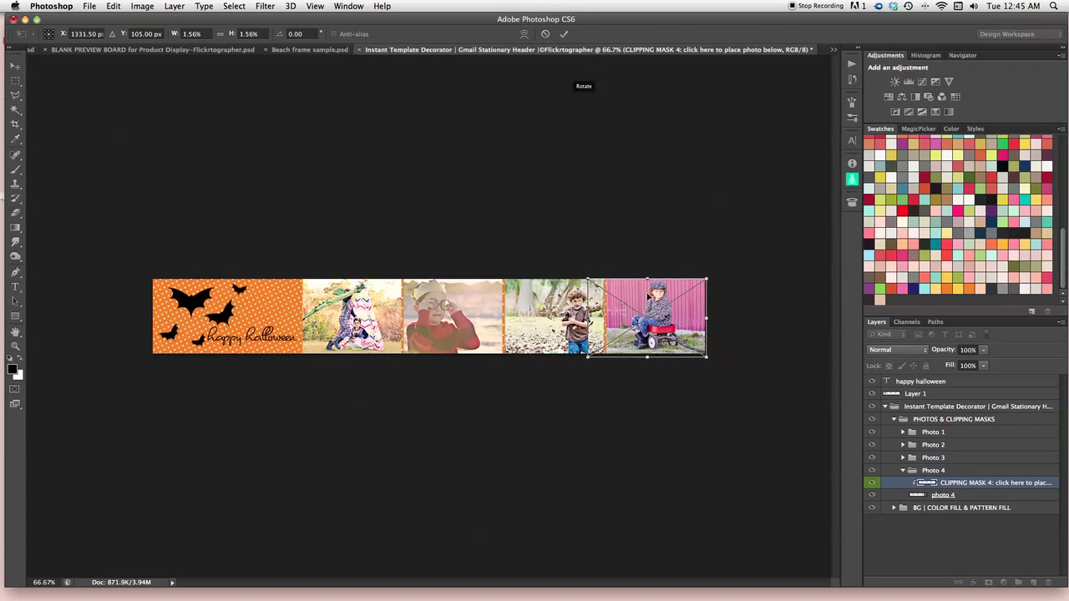
pyautogui.press('Left')
pyautogui.press('Left')
pyautogui.press('Left')
pyautogui.press('Left')
pyautogui.press('Left')
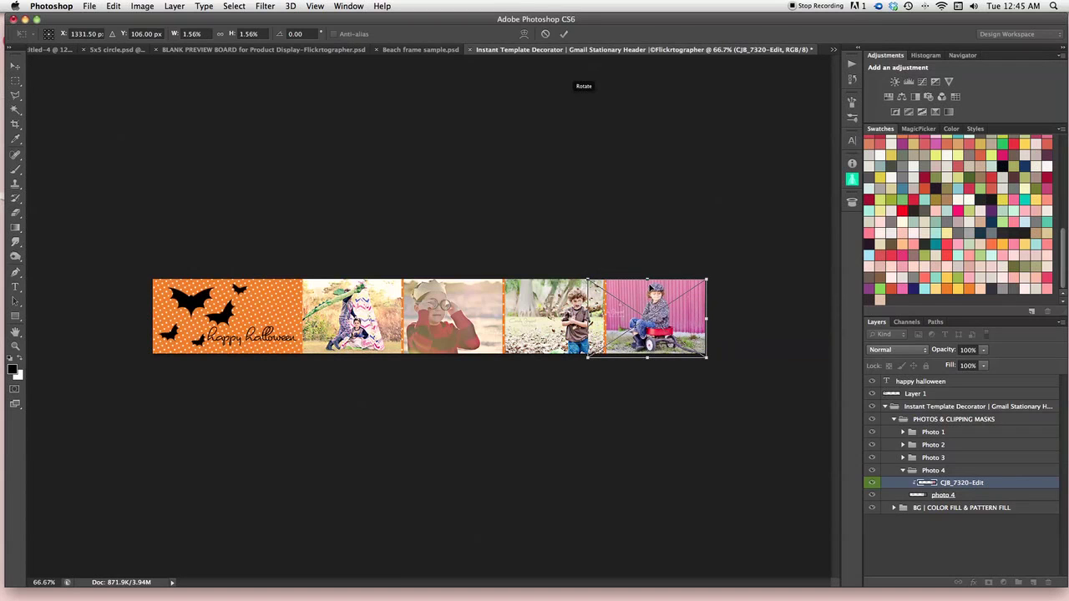
pyautogui.press('Up')
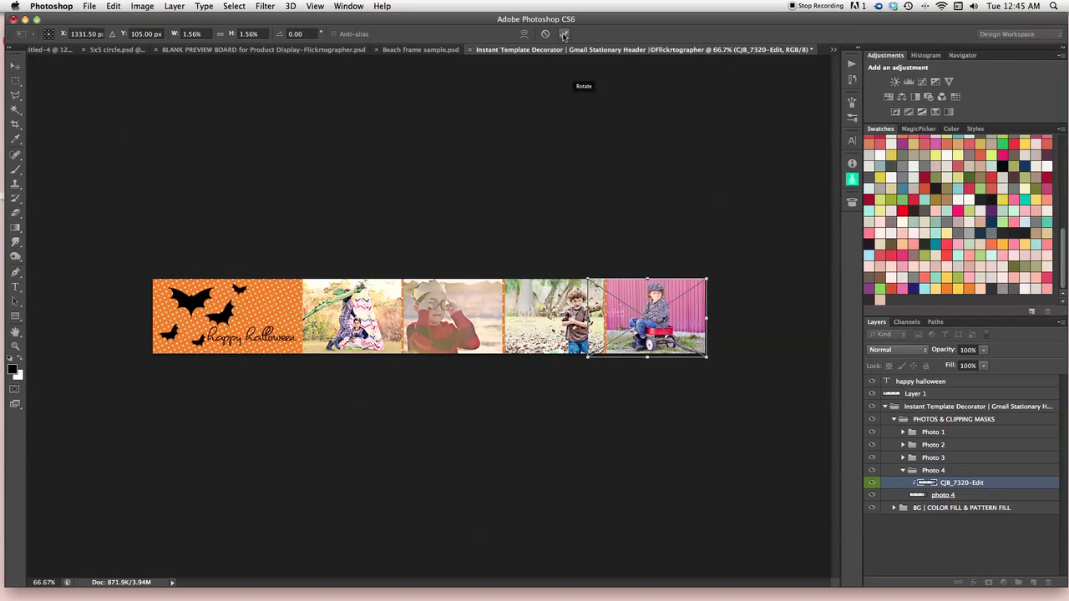
# Step: Commit the wagon photo's placement, then browse the menus for the Flatten Image command
pyautogui.press('t')
pyautogui.click(564, 33)
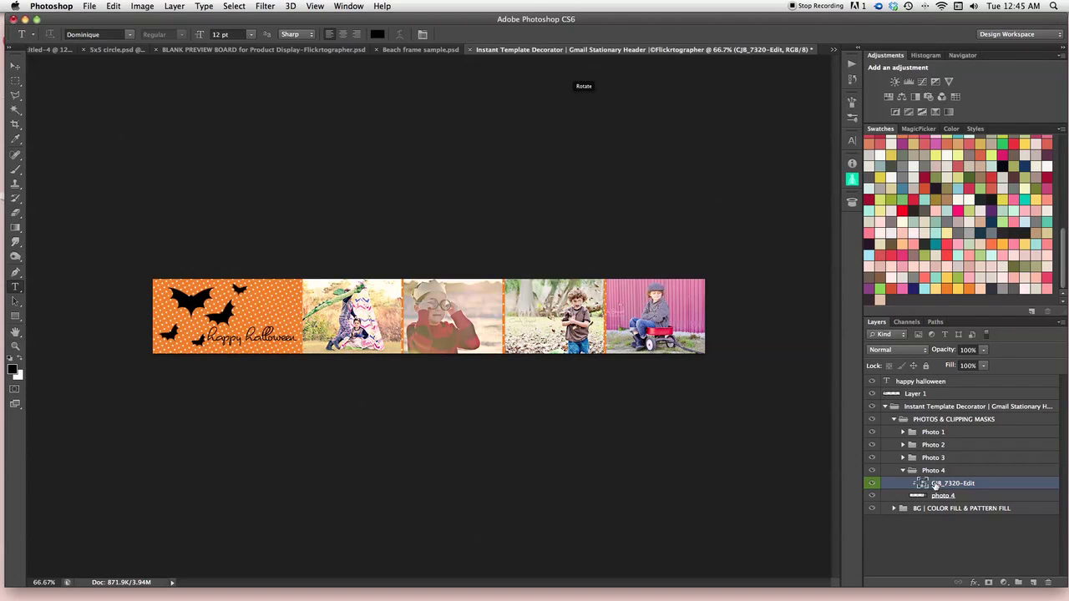
pyautogui.click(88, 6)
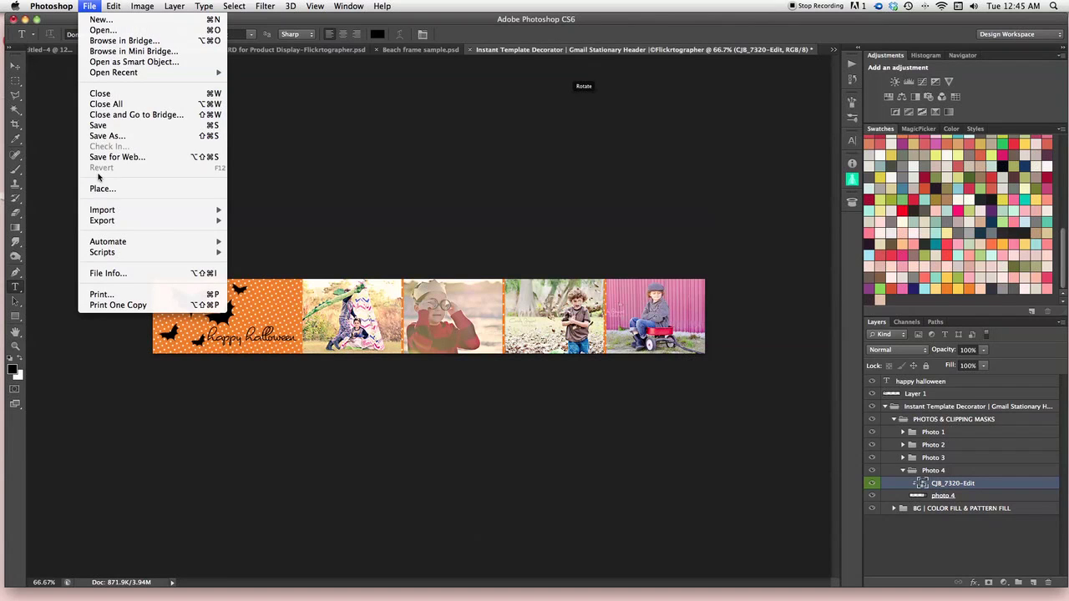
pyautogui.moveTo(109, 6)
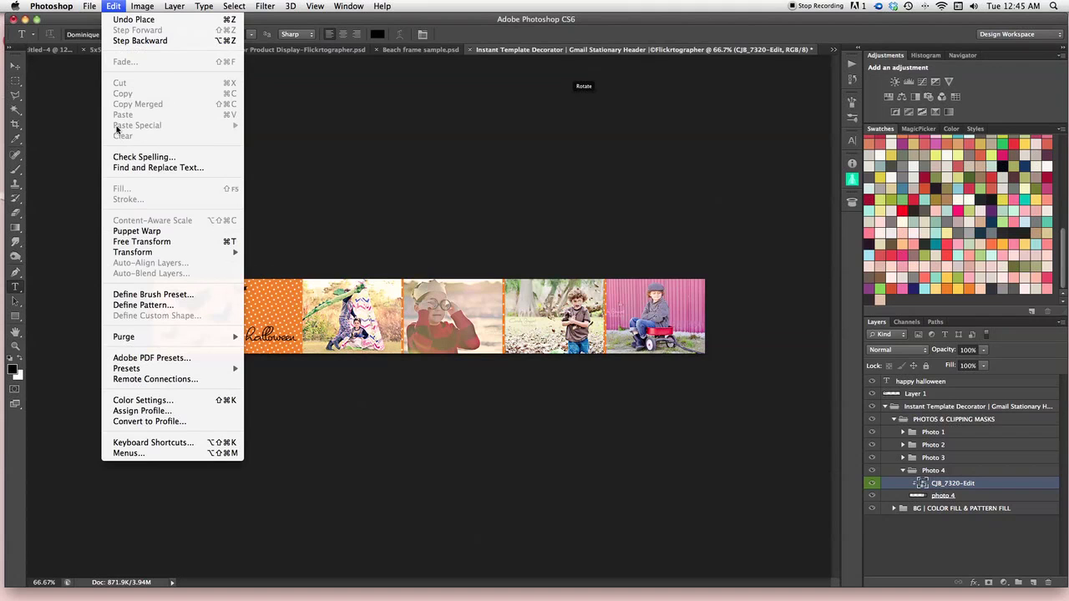
pyautogui.click(362, 65)
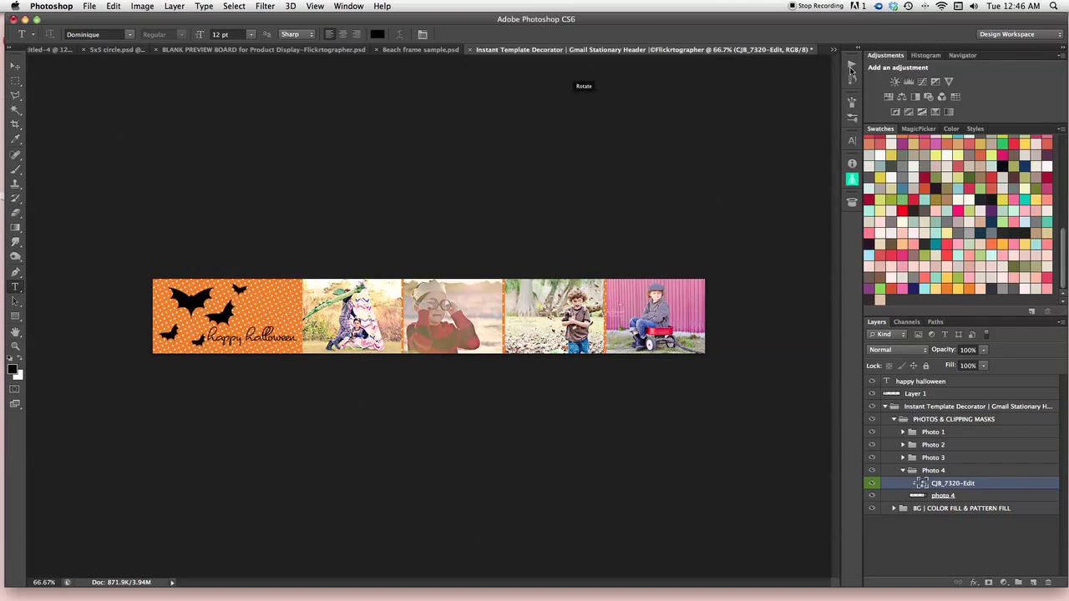
pyautogui.click(204, 6)
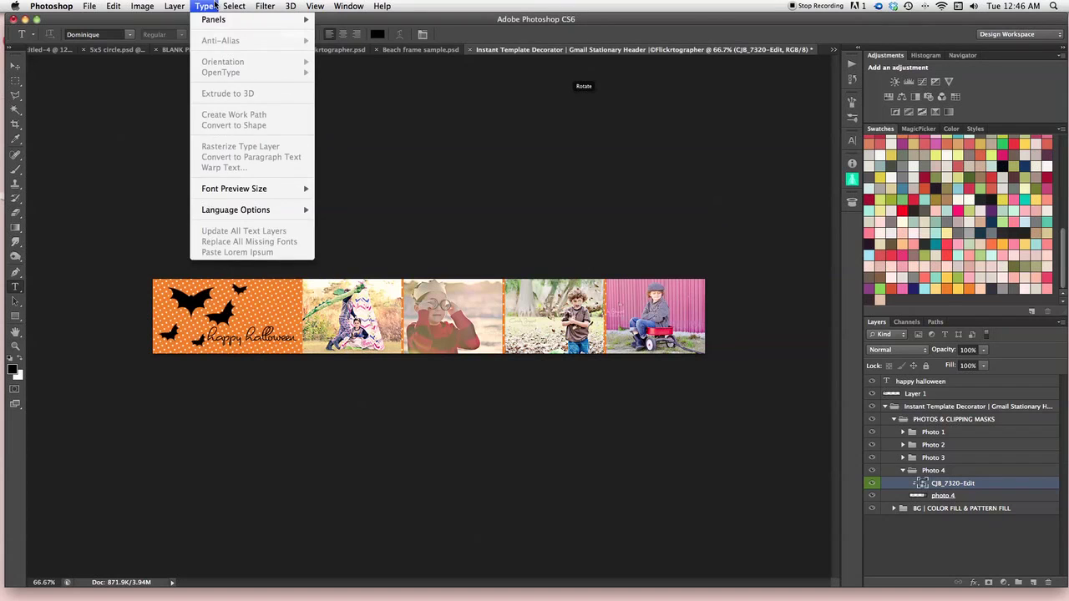
# Step: Flatten the image, open and cancel Save for Web, then show the Actions panel
pyautogui.moveTo(173, 5)
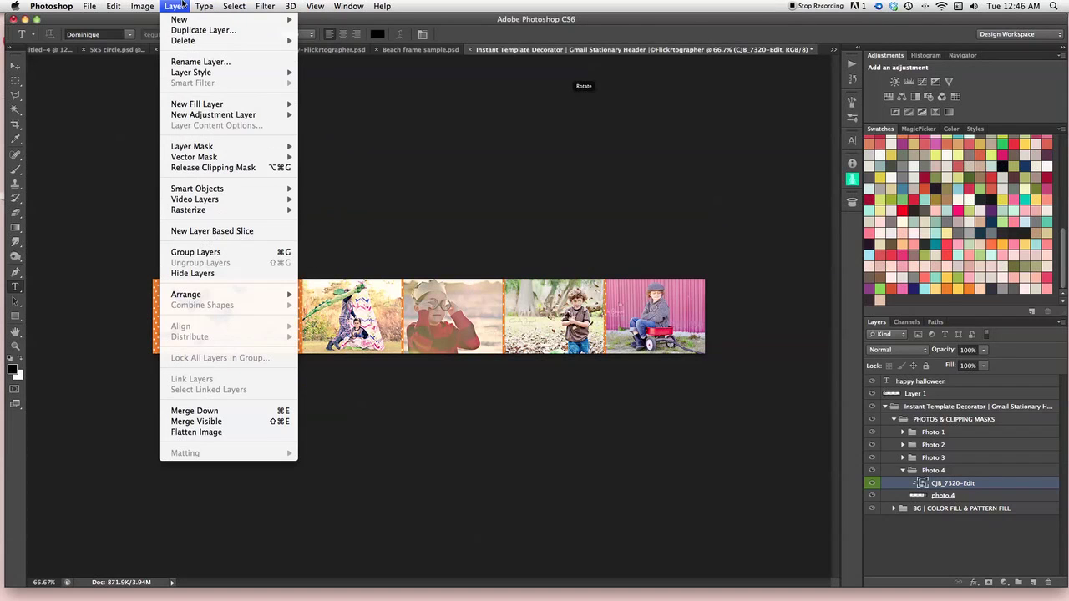
pyautogui.click(167, 433)
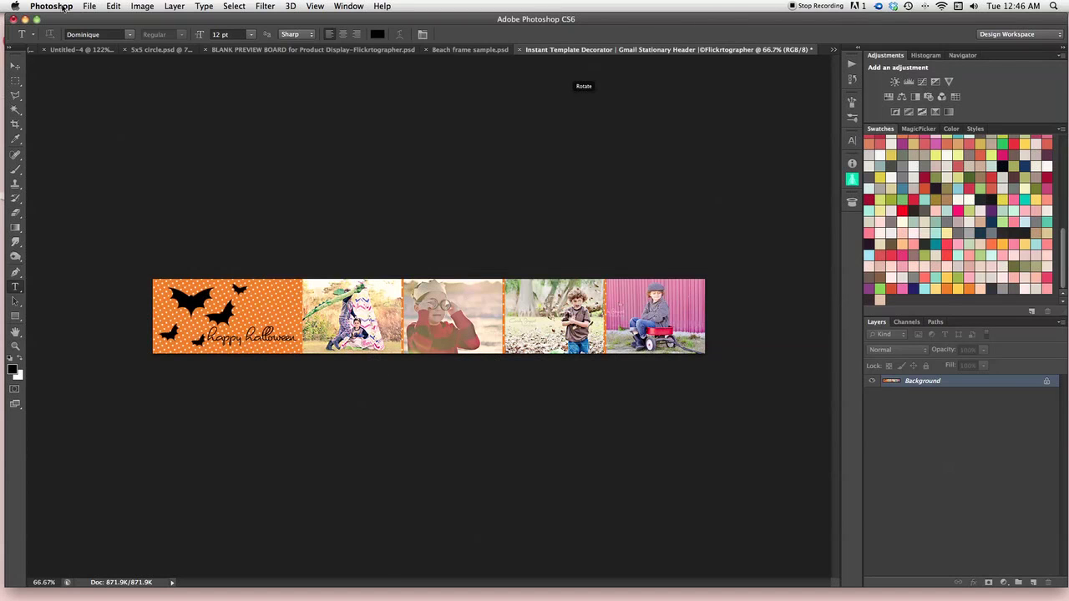
pyautogui.click(89, 7)
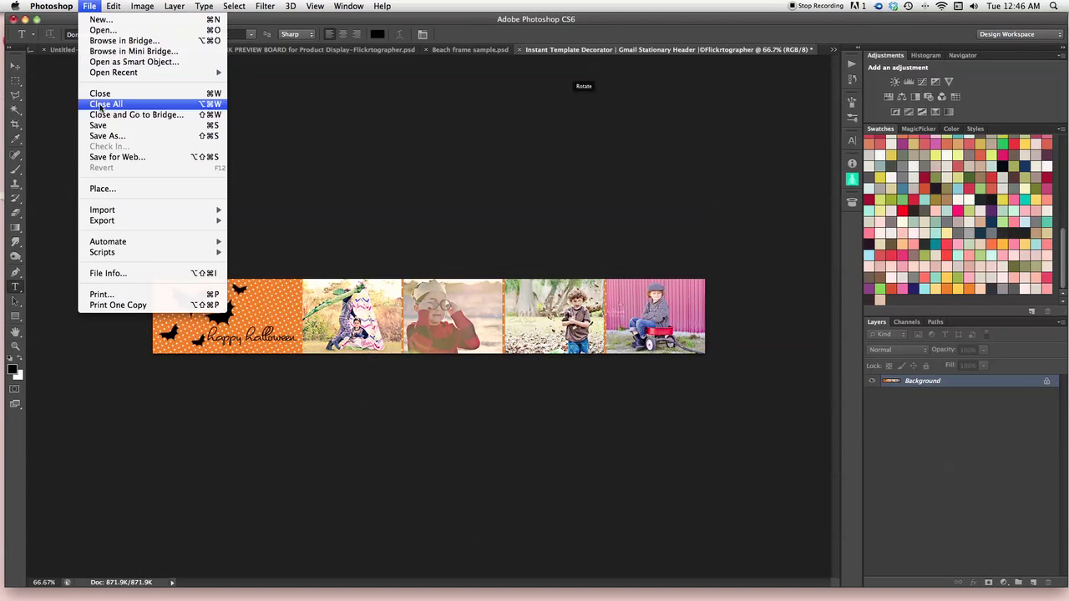
pyautogui.click(107, 157)
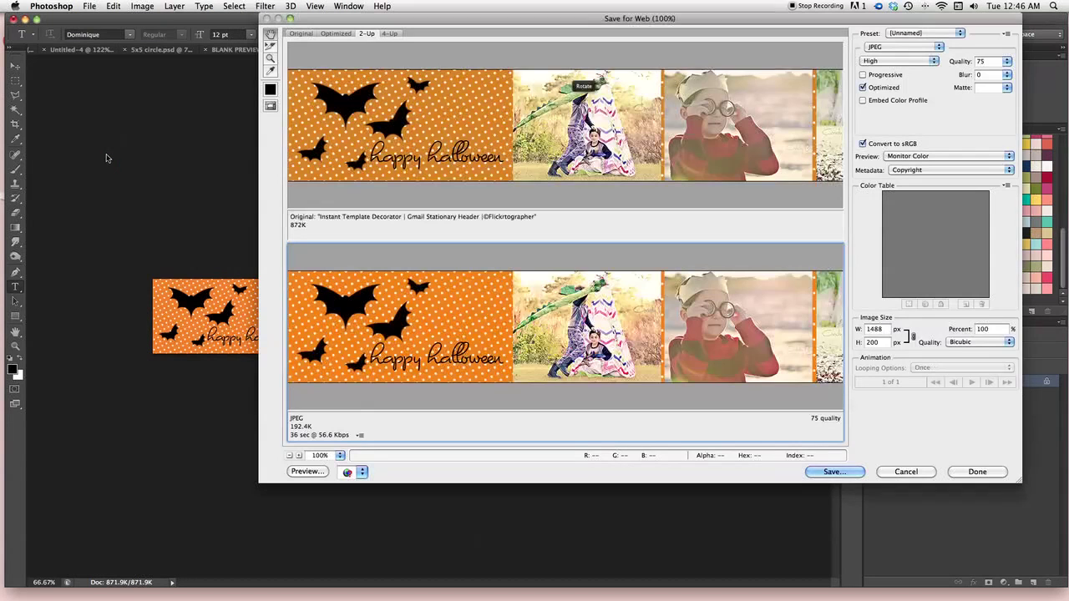
pyautogui.click(931, 473)
pyautogui.click(852, 63)
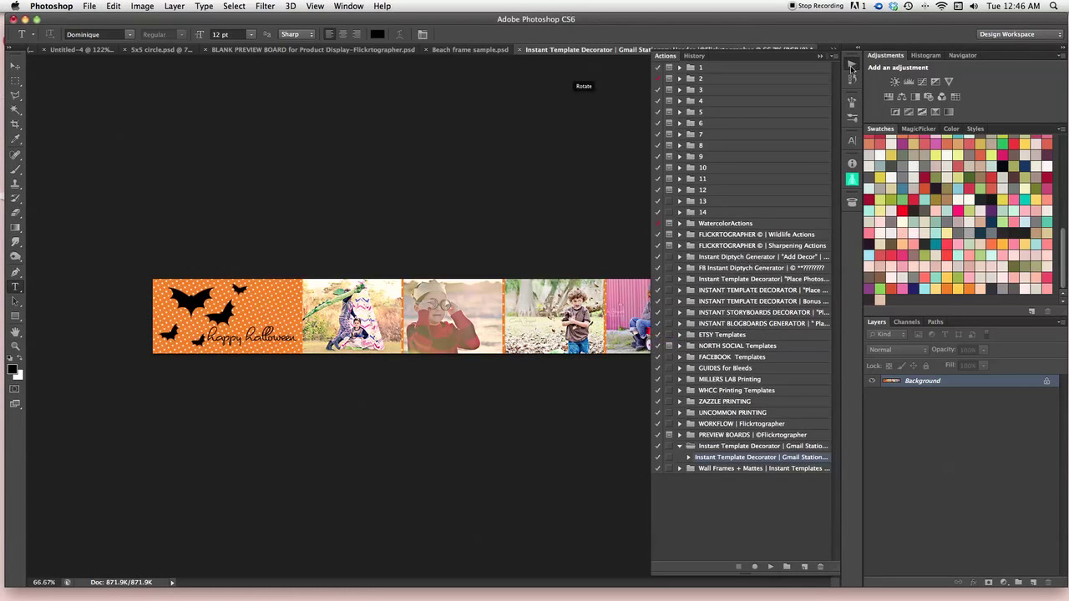
# Step: Run the Sharpen Web Contest action from the Sharpening Actions set on the header
pyautogui.click(680, 246)
pyautogui.click(711, 270)
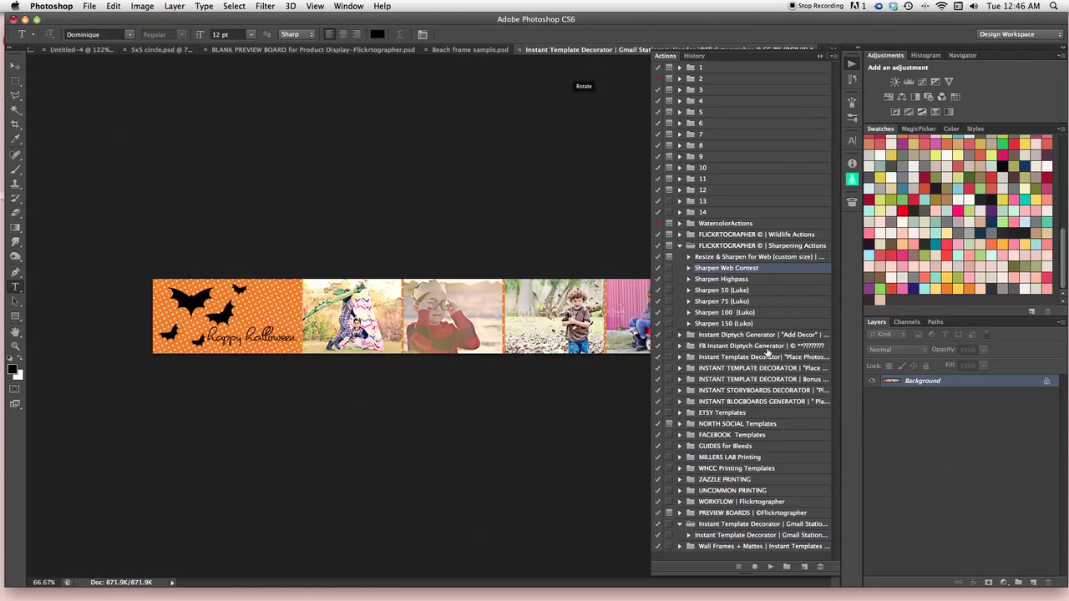
pyautogui.click(770, 566)
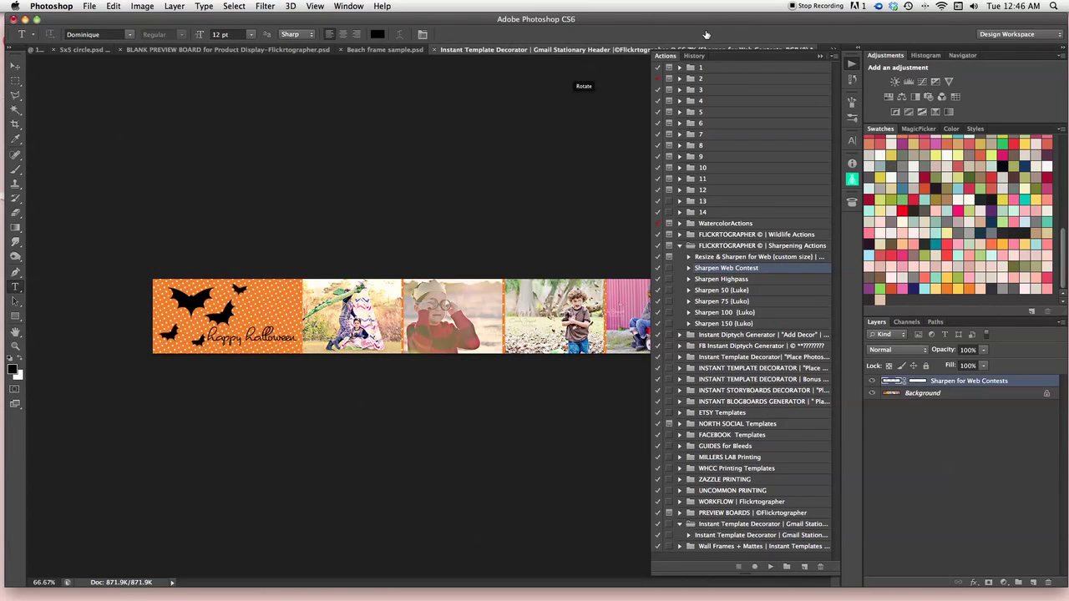
pyautogui.click(820, 56)
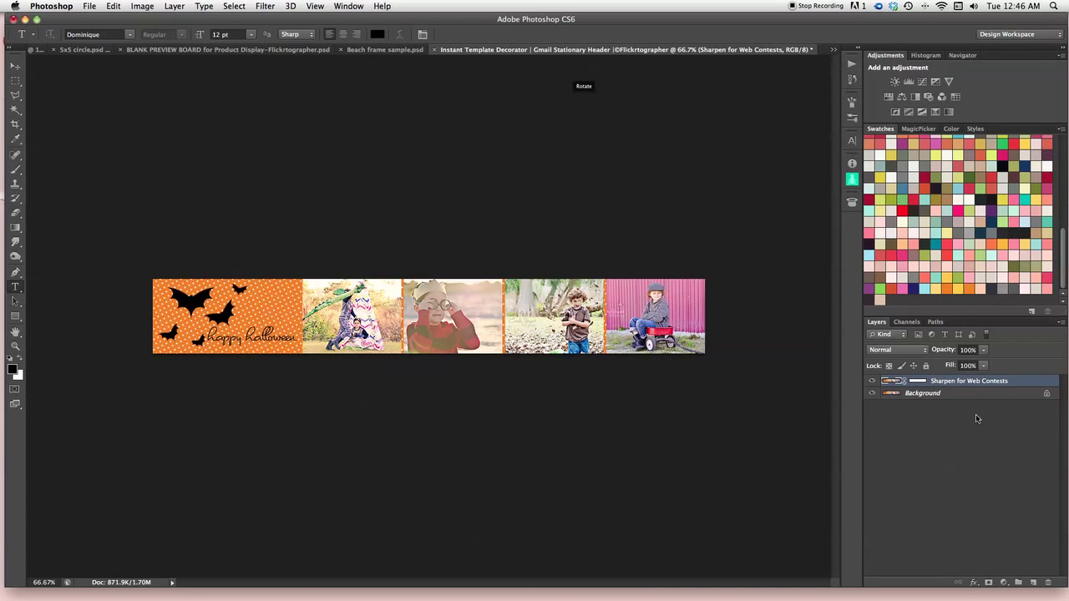
# Step: Clip the sharpening layer to the background, compare its visibility, then flatten the image
pyautogui.rightClick(967, 384)
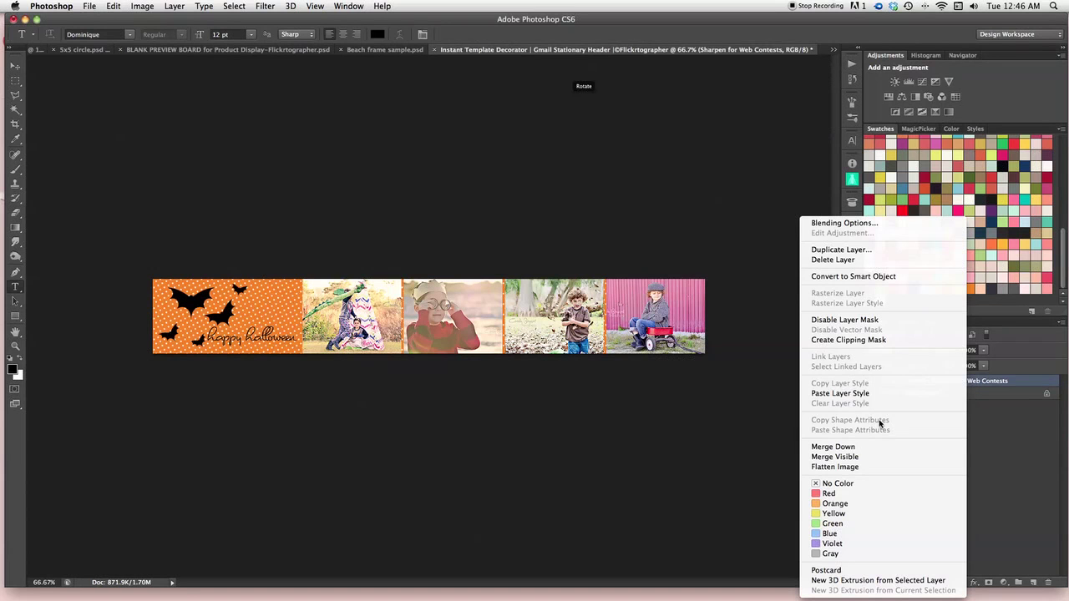
pyautogui.click(848, 340)
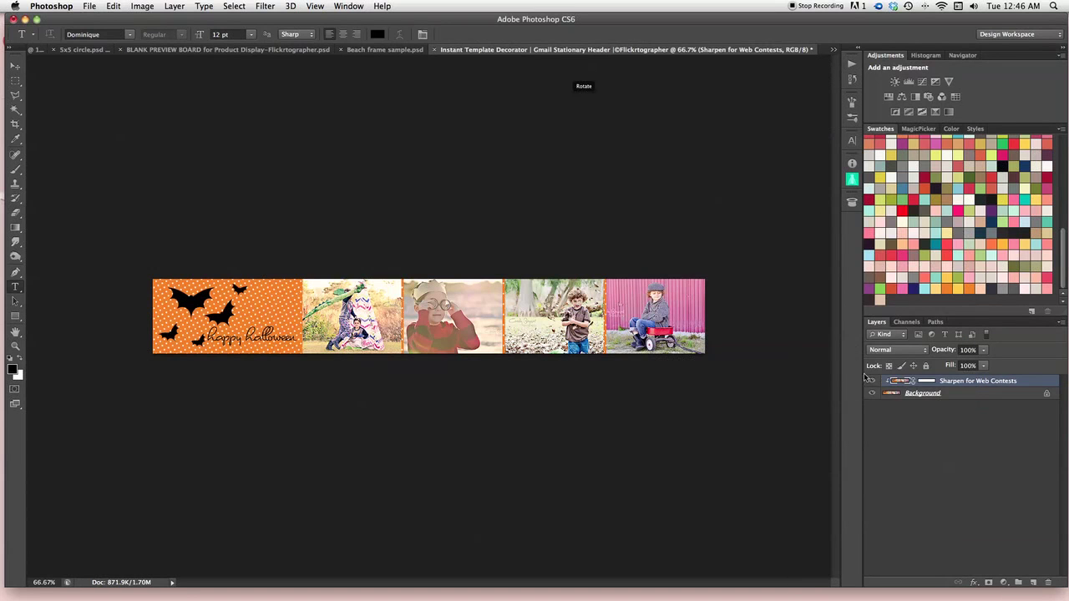
pyautogui.click(871, 381)
pyautogui.click(872, 381)
pyautogui.click(175, 7)
pyautogui.click(185, 431)
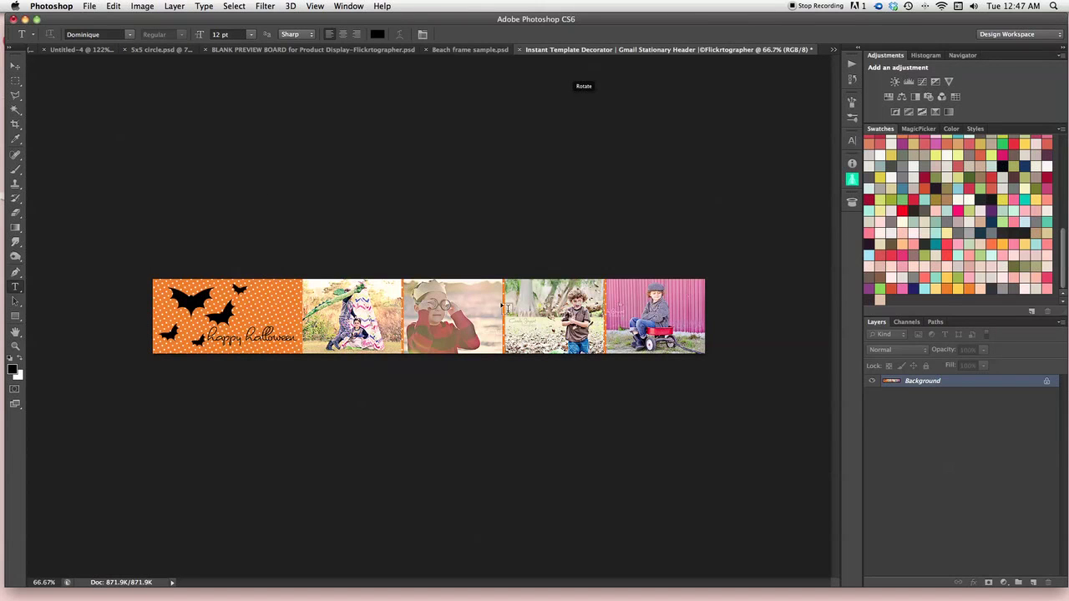
# Step: Save for Web as a JPEG named gmailheader-halloween on the Desktop
pyautogui.click(90, 6)
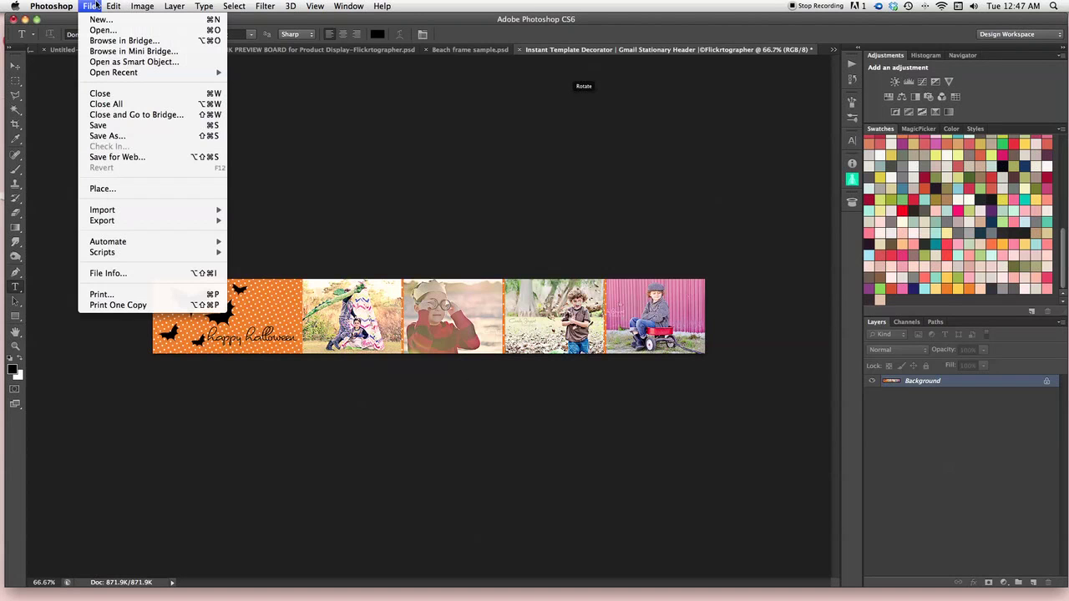
pyautogui.click(116, 157)
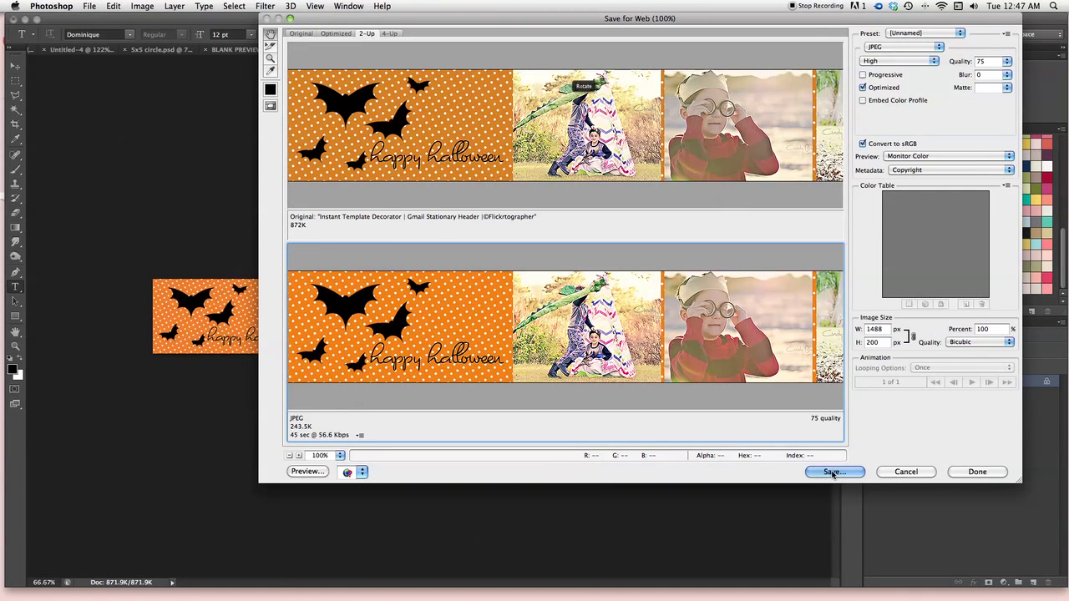
pyautogui.click(832, 473)
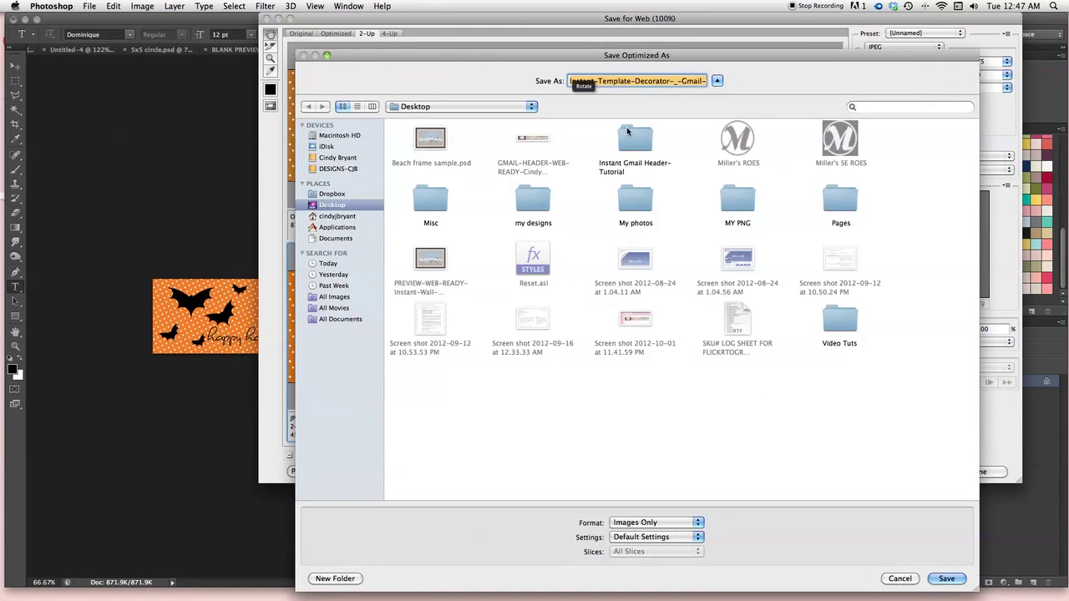
pyautogui.write('gmail.jpg')
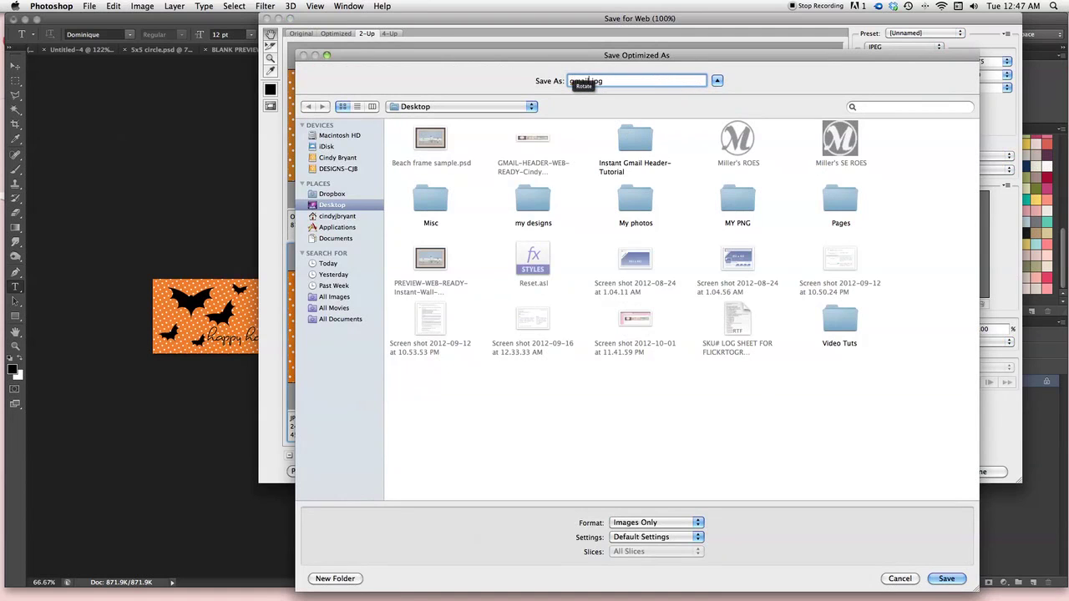
pyautogui.write('header-halloween')
pyautogui.click(936, 583)
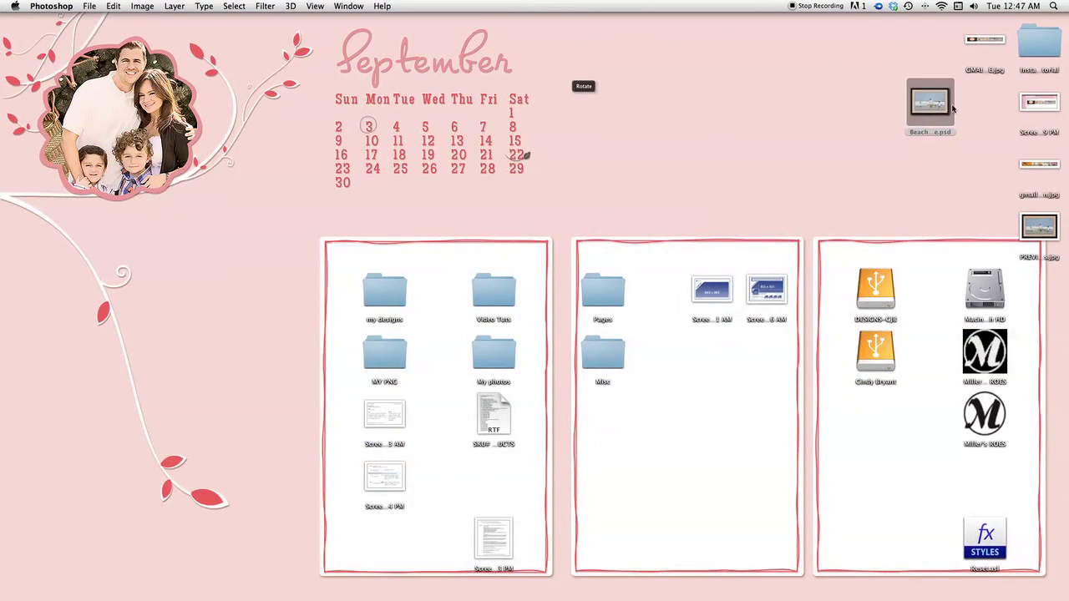
# Step: Open gmailheader-halloween.jpg in Preview and move the window lower to view the finished header
pyautogui.doubleClick(1039, 166)
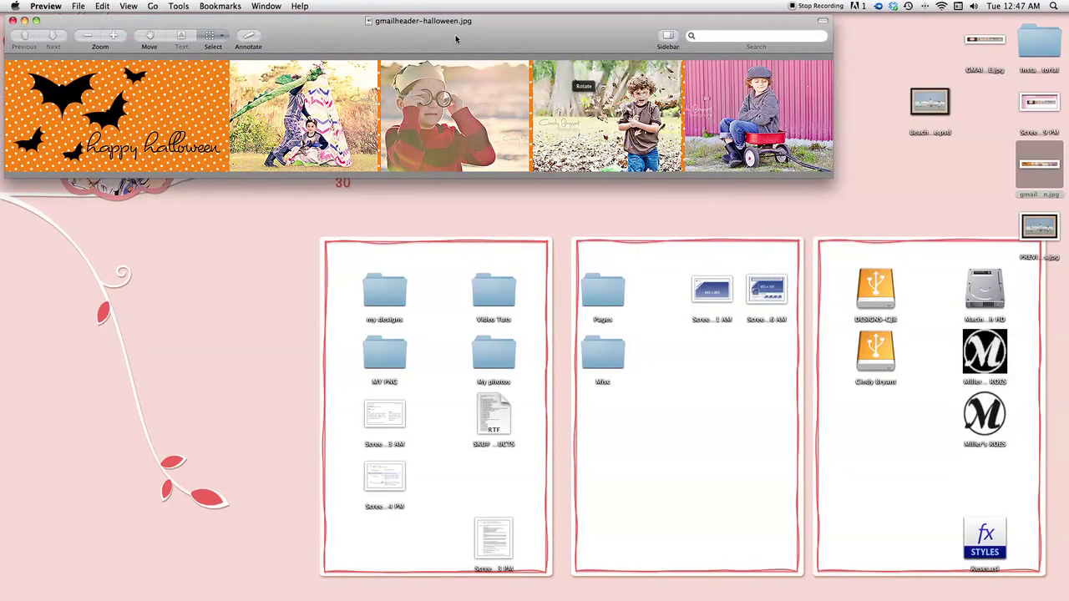
pyautogui.moveTo(456, 39); pyautogui.dragTo(574, 70)
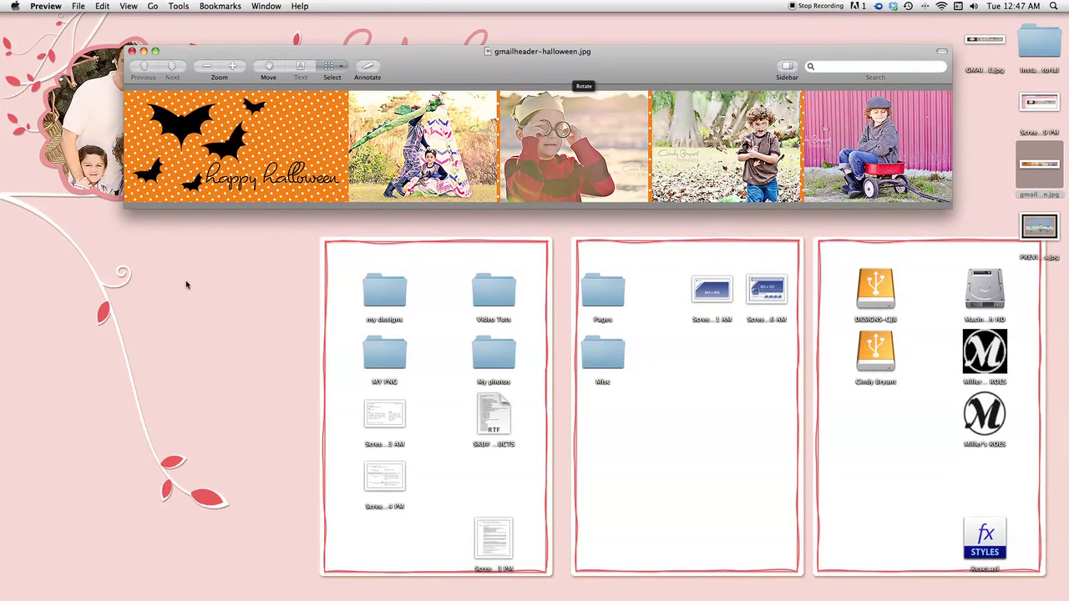
pyautogui.moveTo(2, 253)
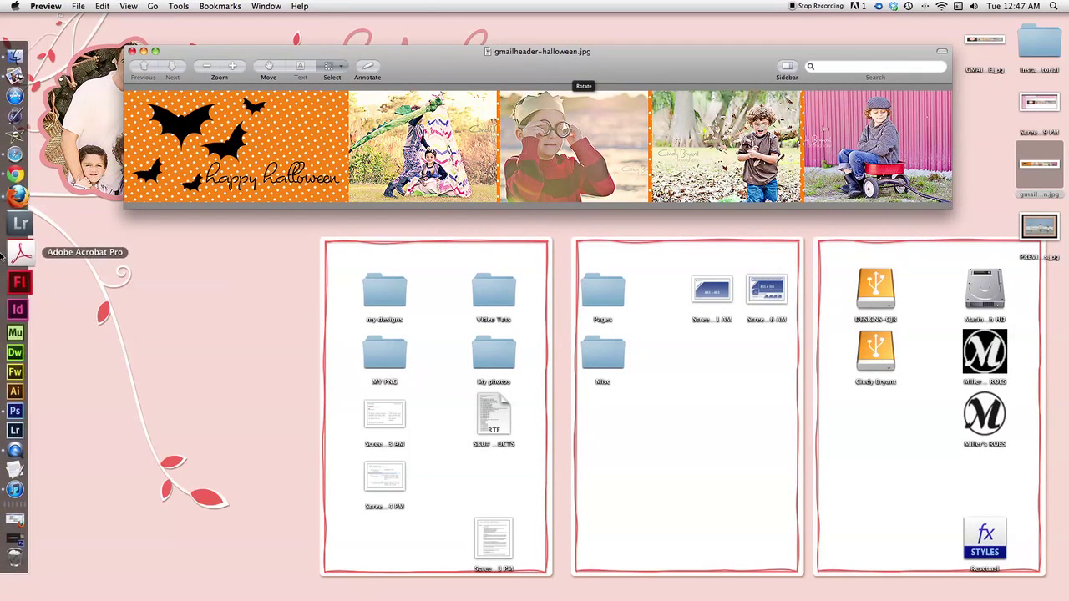
pyautogui.click(12, 436)
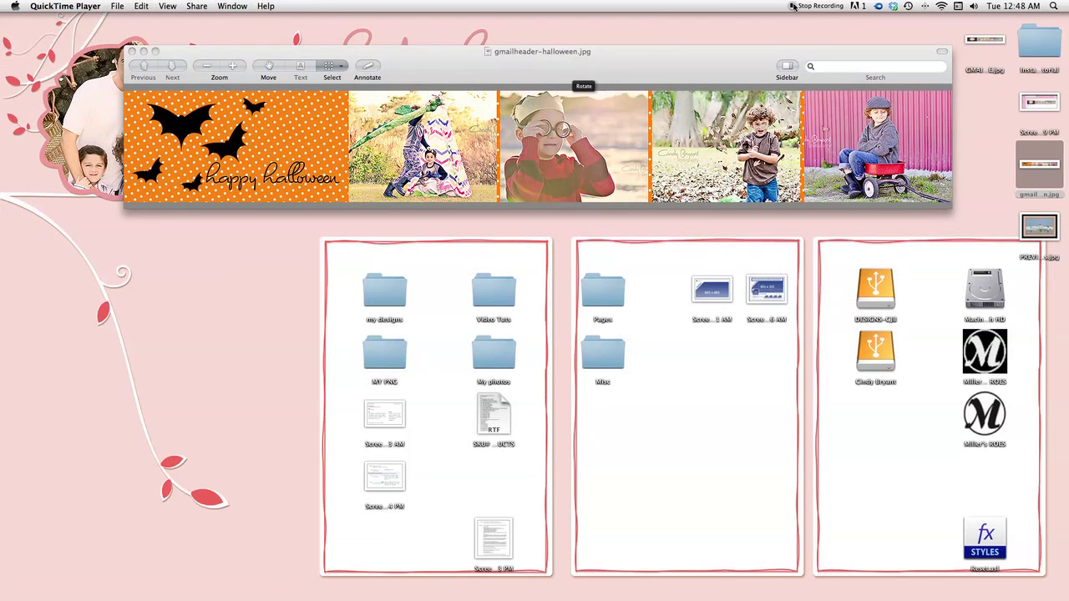
pyautogui.moveTo(688, 67); pyautogui.dragTo(662, 51)
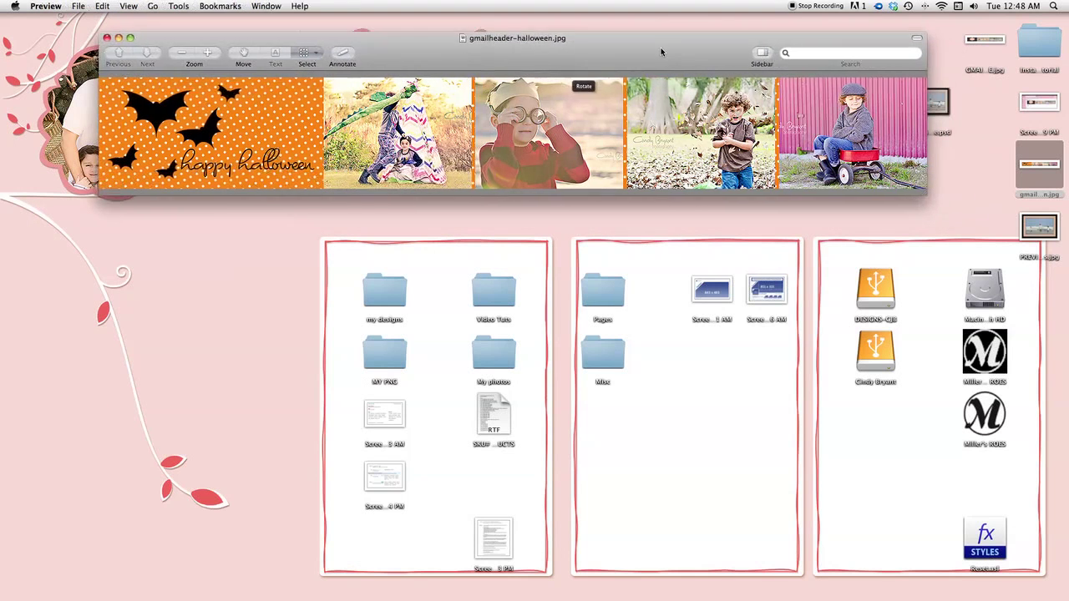
pyautogui.doubleClick(1035, 232)
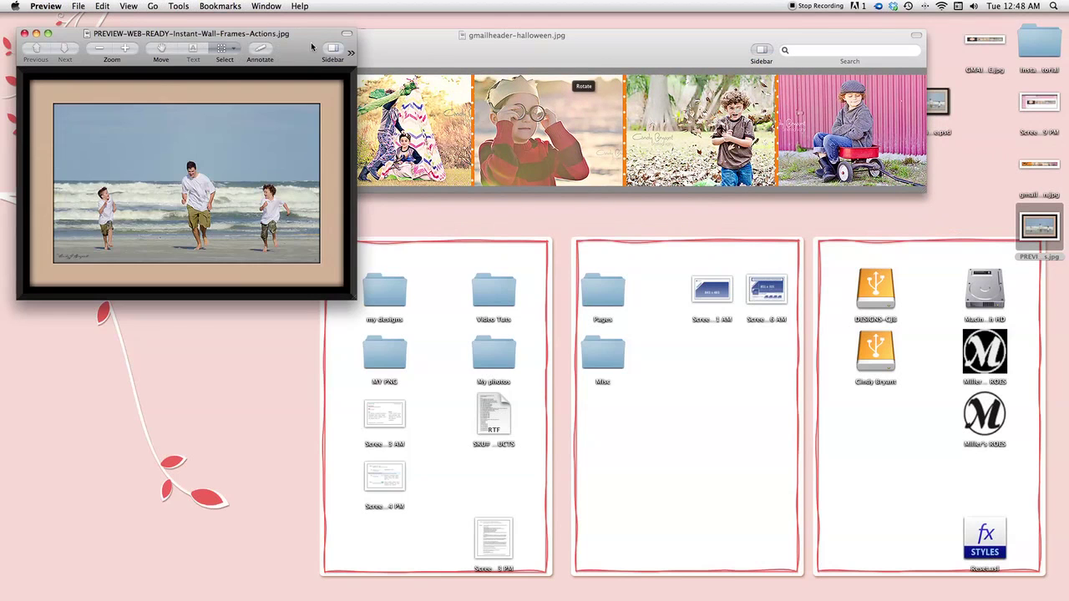
pyautogui.moveTo(310, 50); pyautogui.dragTo(658, 198)
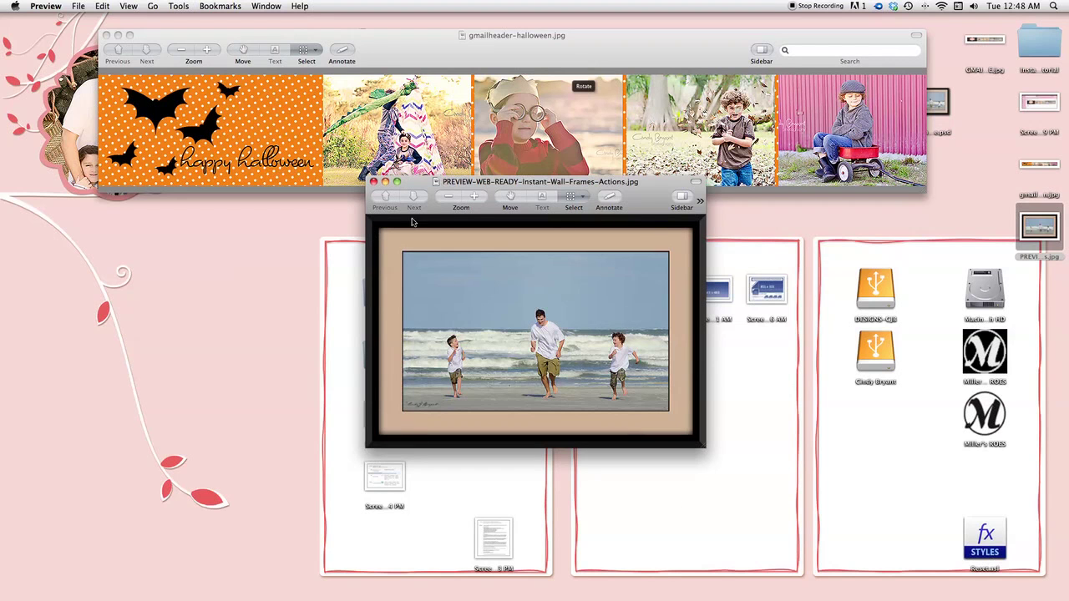
pyautogui.click(373, 181)
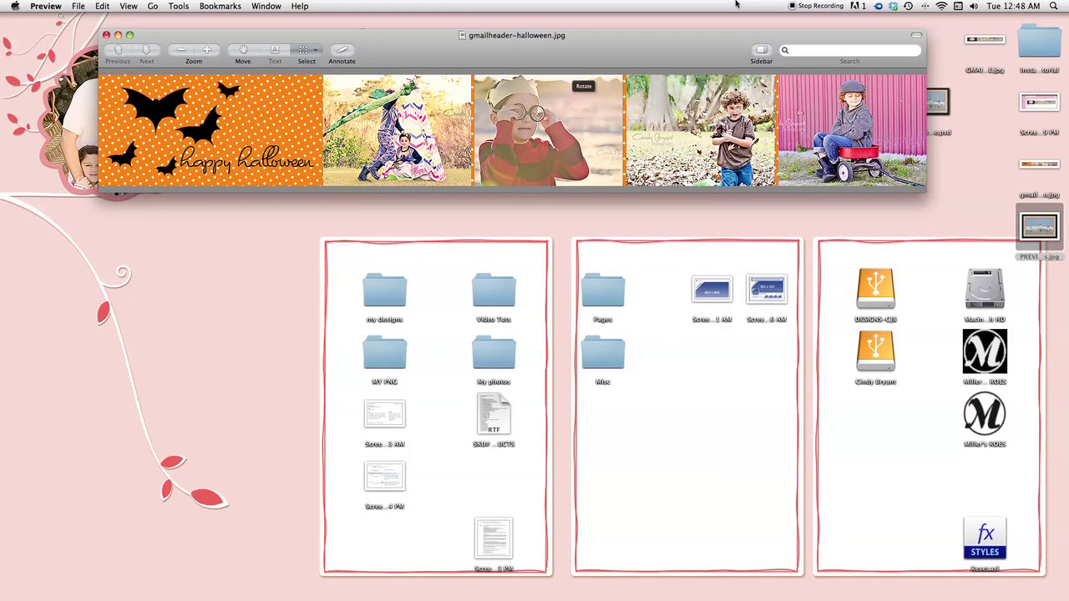